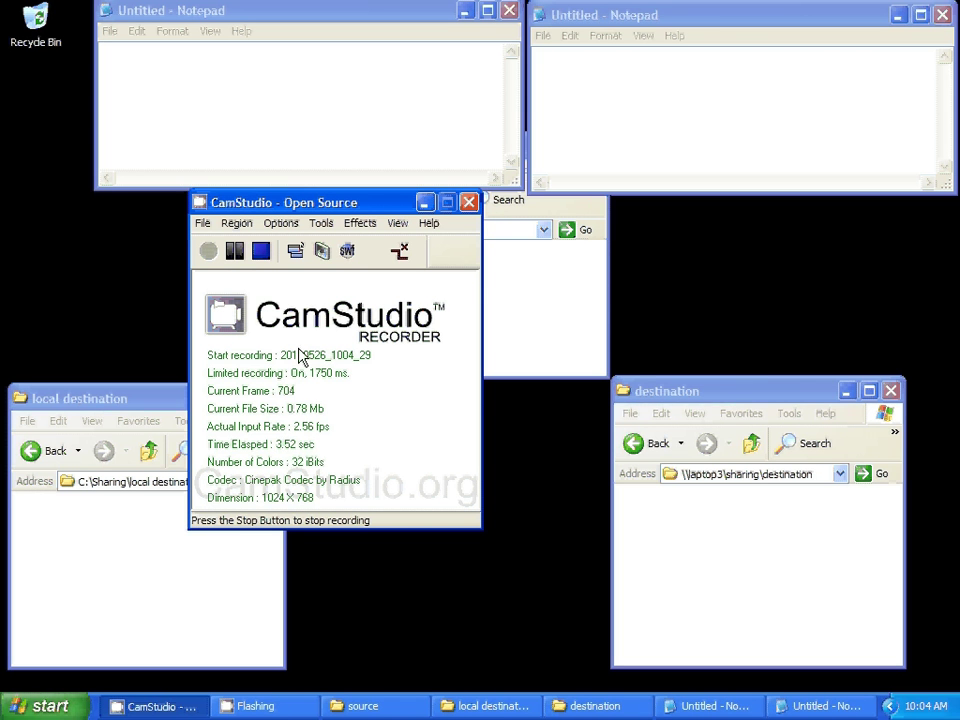
- Arrange the folder and Notepad windows so the left Notepad is the active document
{"action": "left_click", "coordinate": [522, 318]}
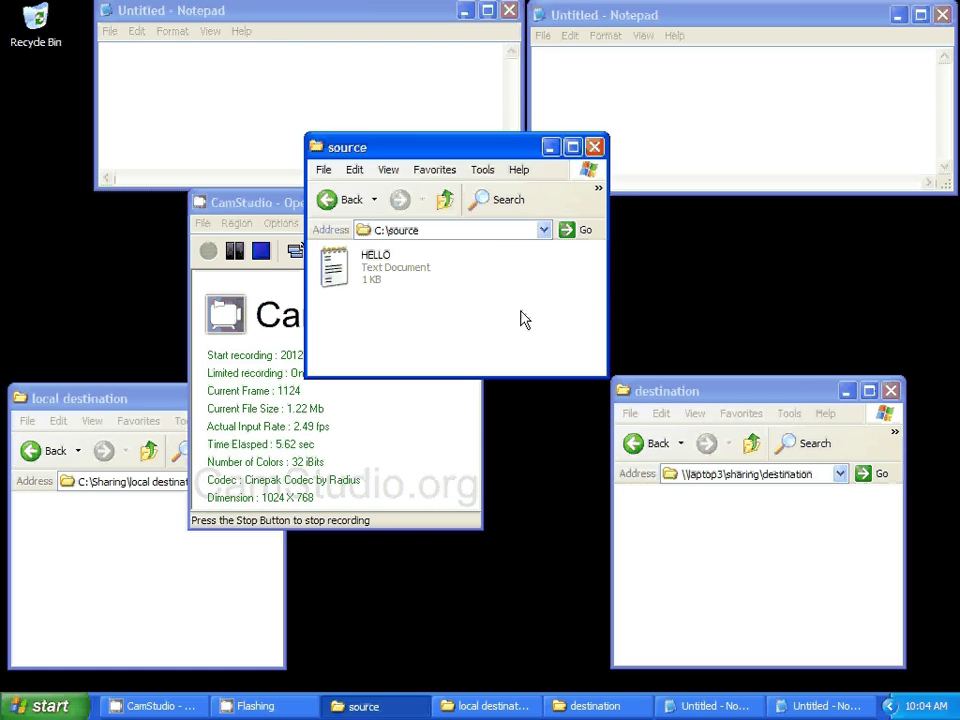
{"action": "left_click", "coordinate": [178, 398]}
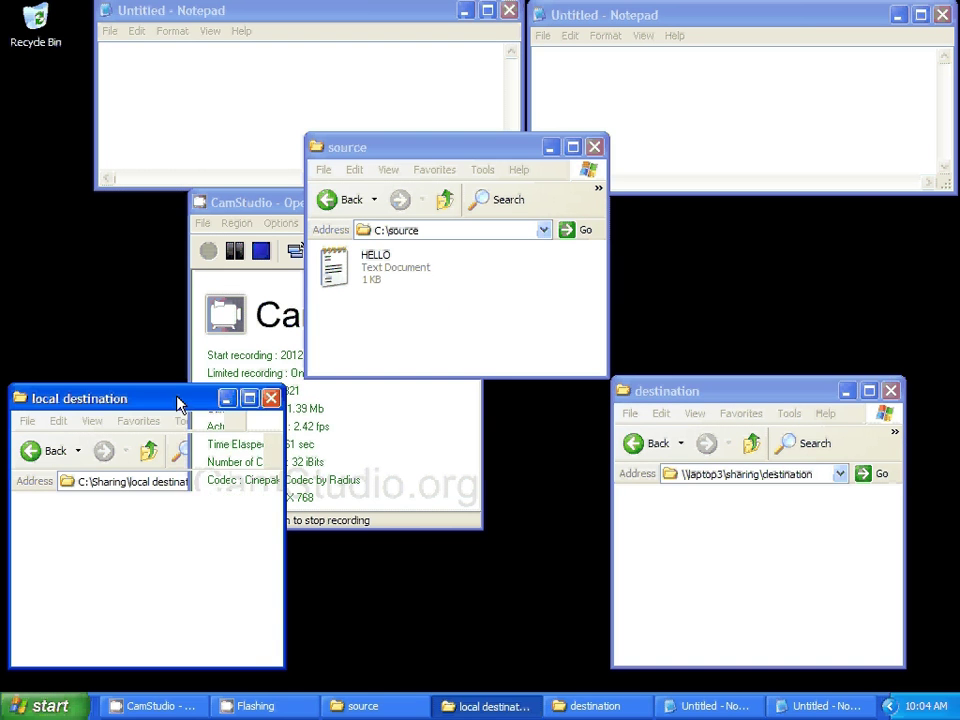
{"action": "left_click", "coordinate": [713, 393]}
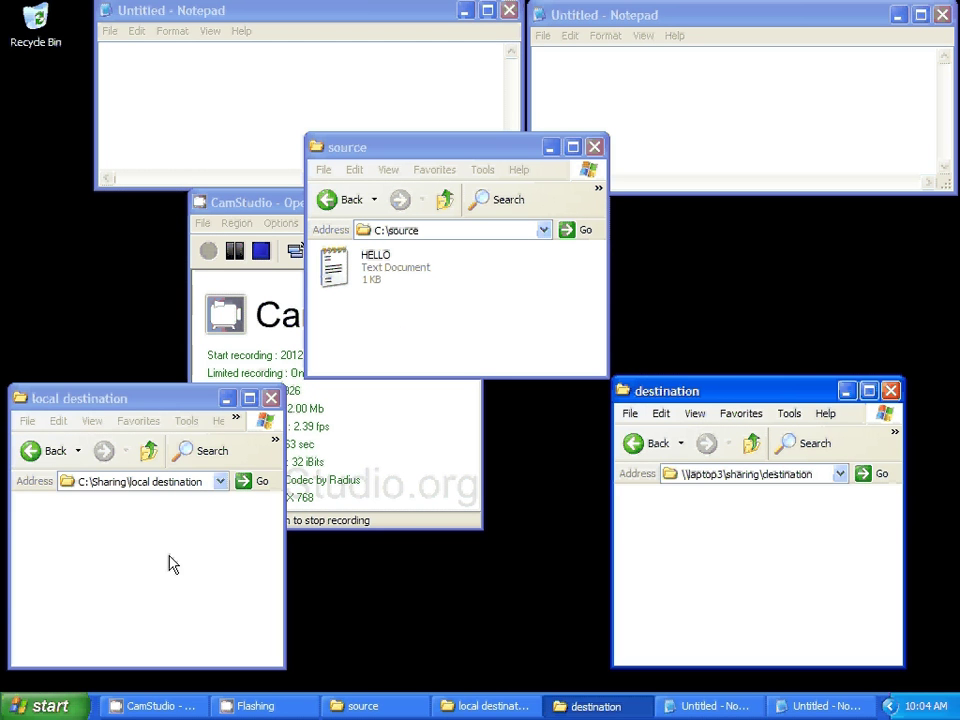
{"action": "left_click", "coordinate": [50, 706]}
{"action": "left_click", "coordinate": [124, 637]}
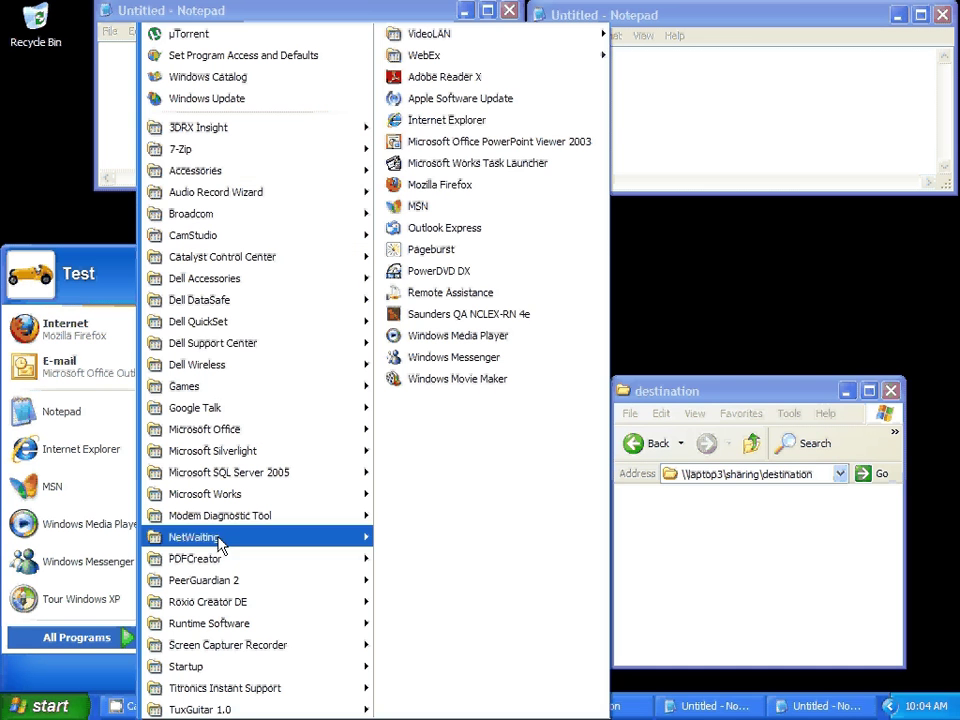
{"action": "mouse_move", "coordinate": [200, 170]}
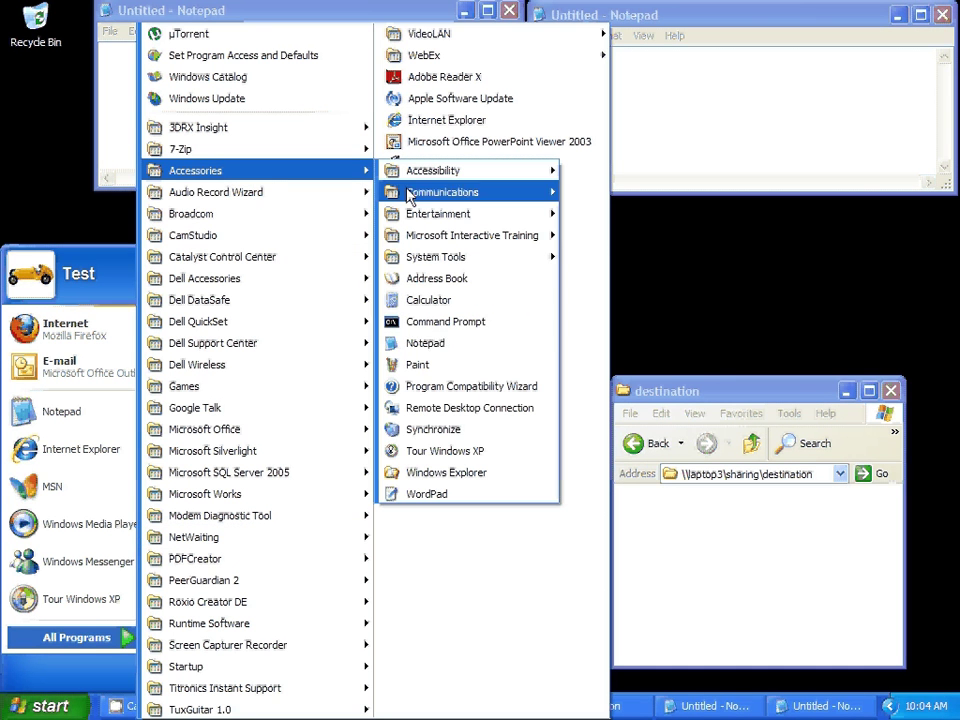
{"action": "left_click", "coordinate": [737, 306]}
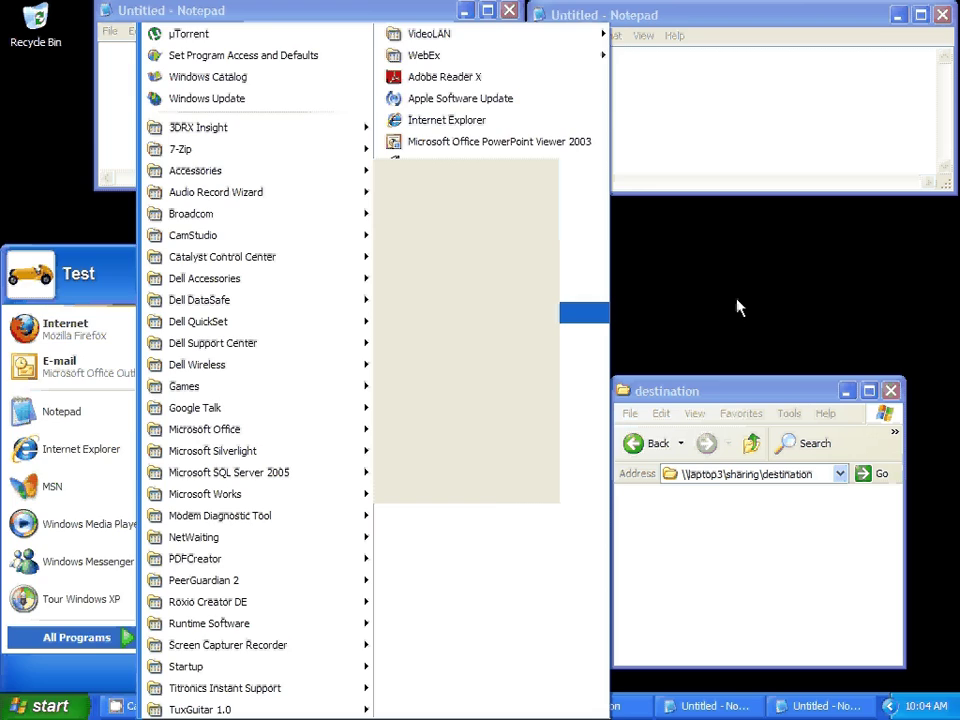
{"action": "left_click", "coordinate": [377, 17]}
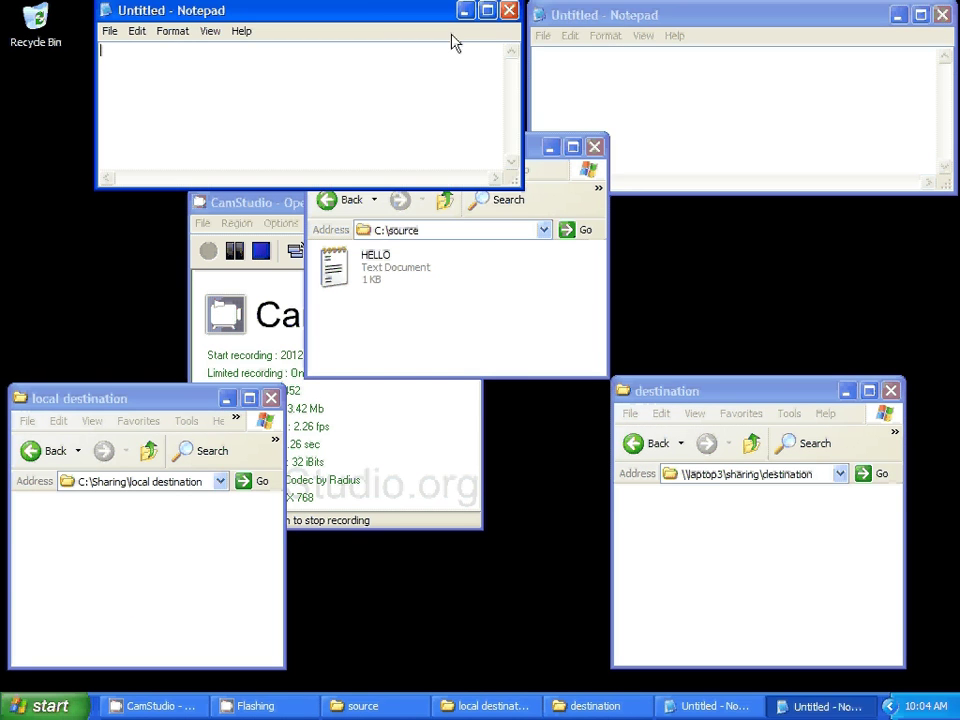
{"action": "left_click", "coordinate": [600, 68]}
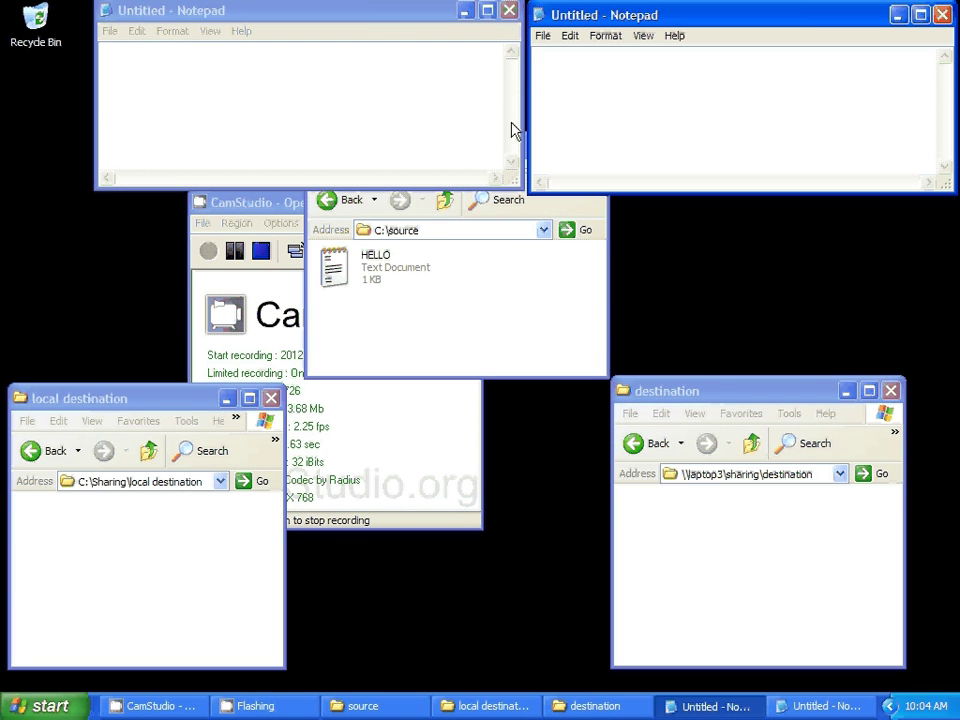
{"action": "left_click", "coordinate": [356, 20]}
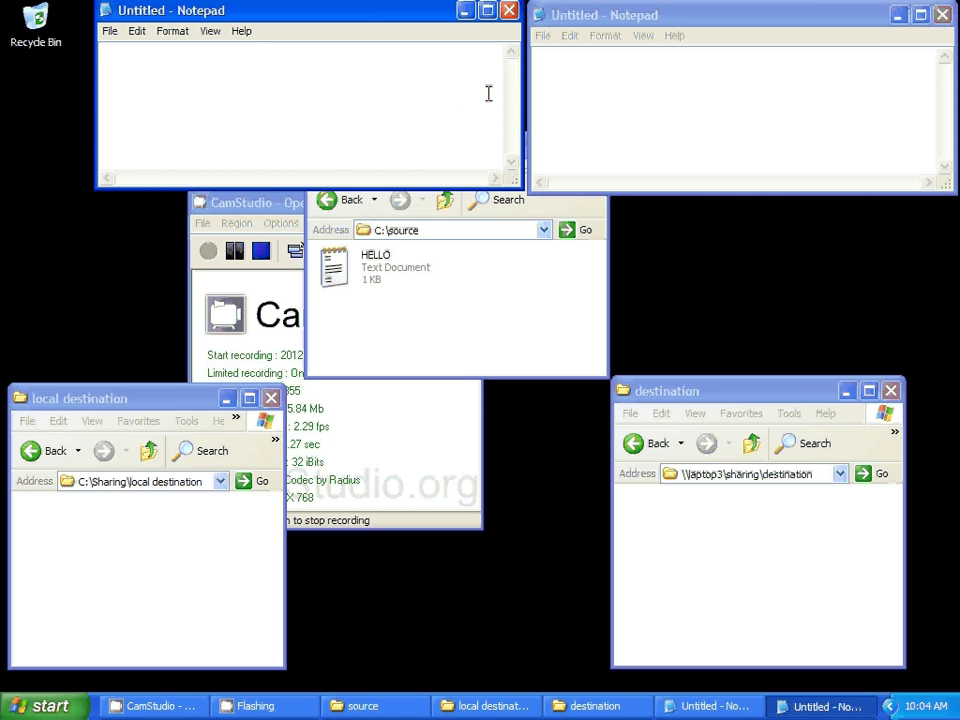
- Write xcopy "C:\source" in Notepad, using the path copied from the source folder
{"action": "type", "text": "xcopy"}
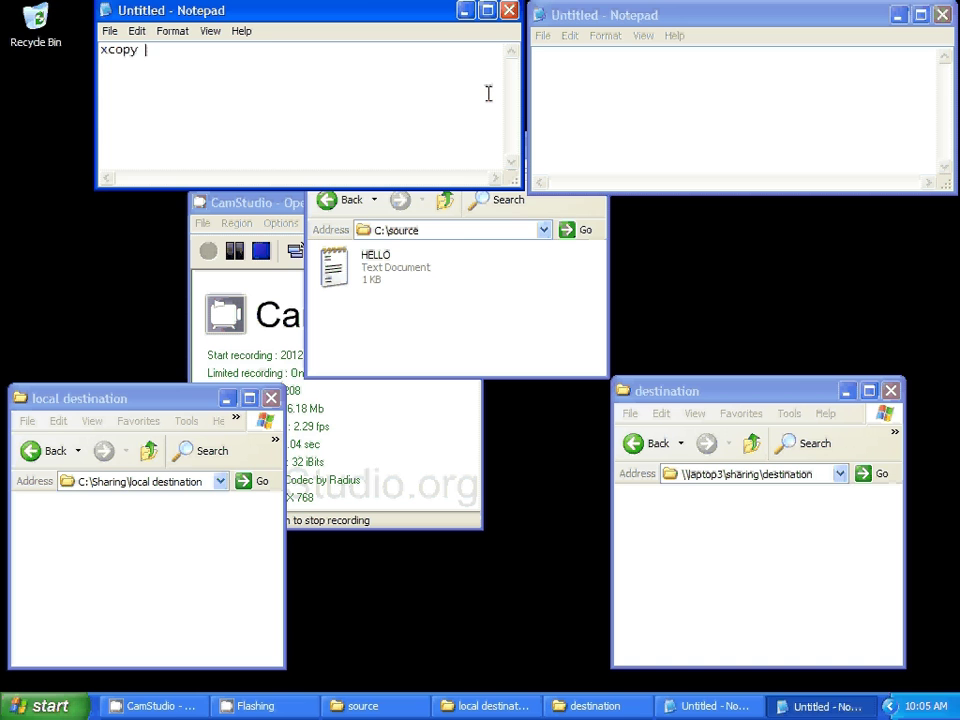
{"action": "type", "text": " \""}
{"action": "left_click", "coordinate": [451, 229]}
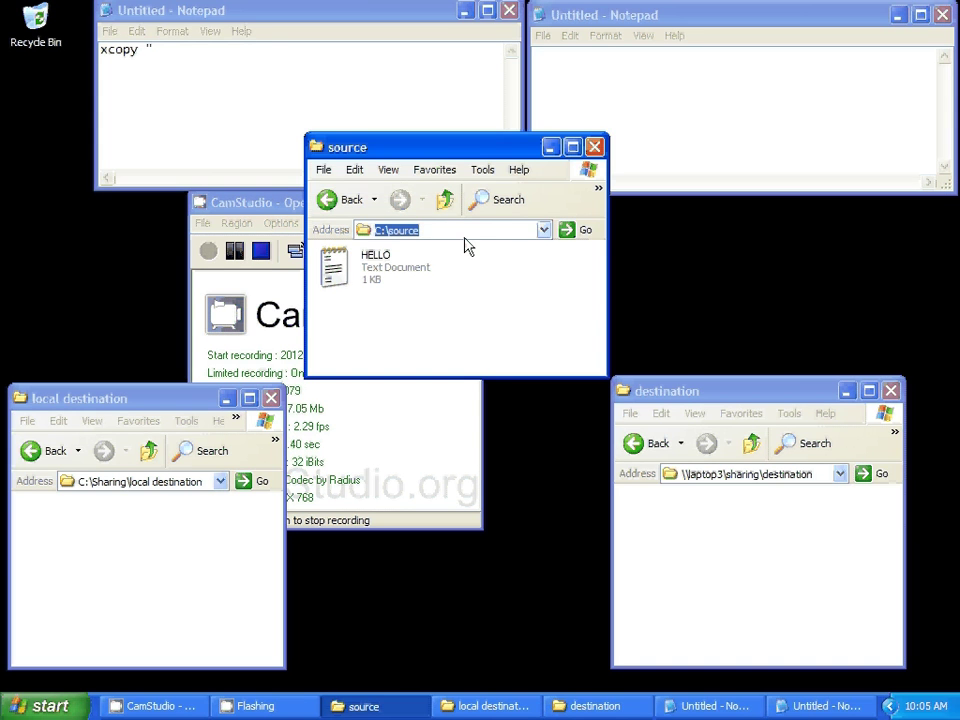
{"action": "right_click", "coordinate": [466, 235]}
{"action": "left_click", "coordinate": [492, 283]}
{"action": "left_click", "coordinate": [234, 58]}
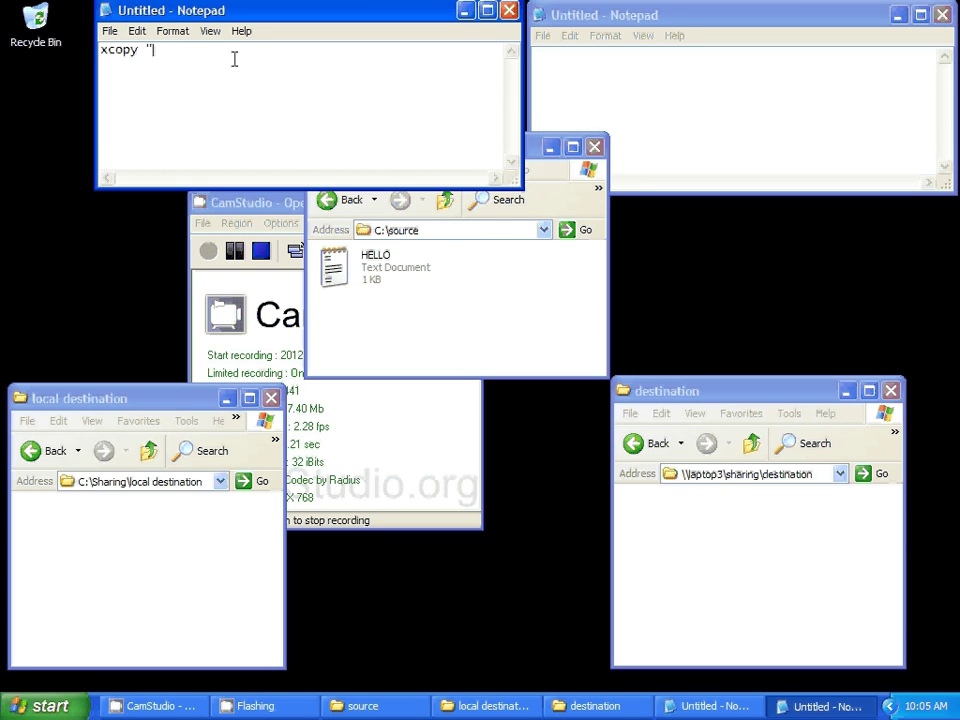
{"action": "key", "text": "ctrl+v"}
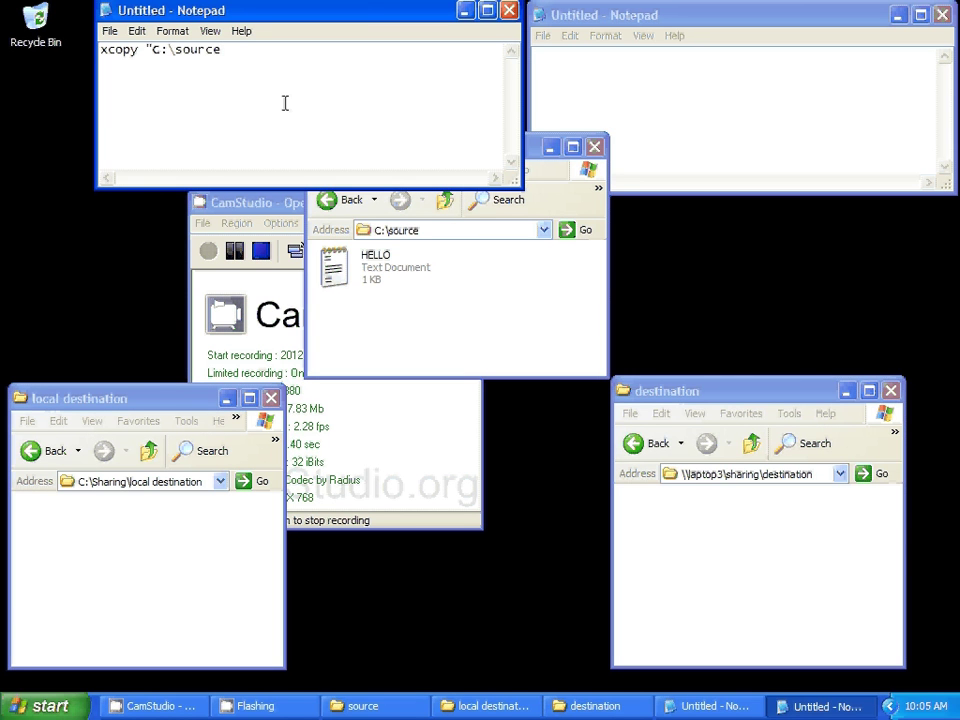
{"action": "type", "text": "\""}
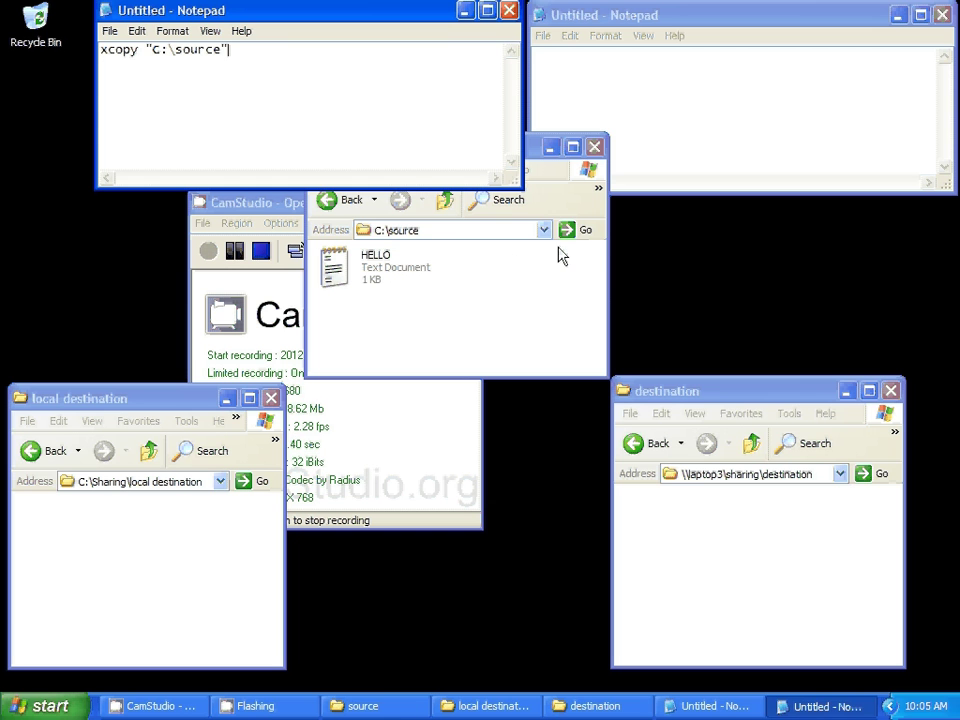
- Toggle the source window's folder path display off and back on
{"action": "right_click", "coordinate": [559, 208]}
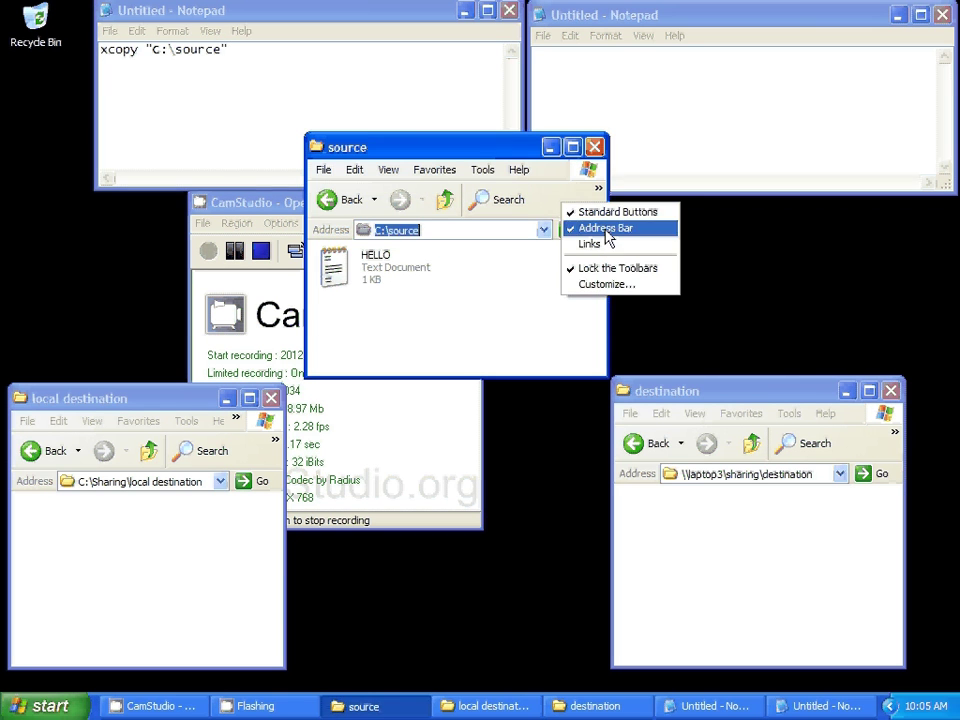
{"action": "left_click", "coordinate": [589, 228]}
{"action": "left_click", "coordinate": [597, 205]}
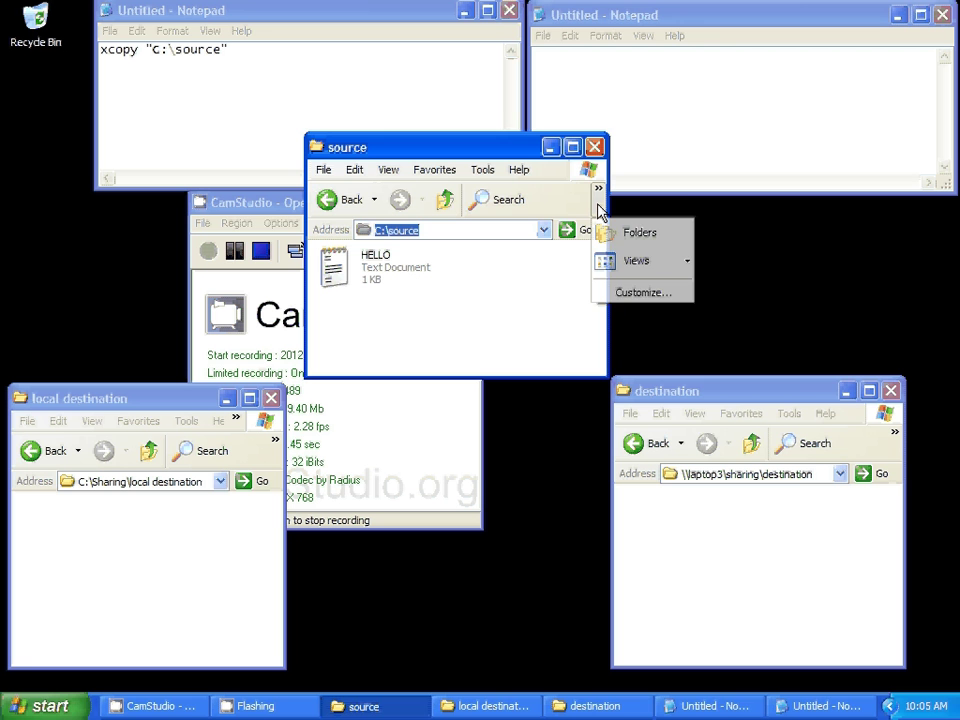
{"action": "right_click", "coordinate": [573, 204]}
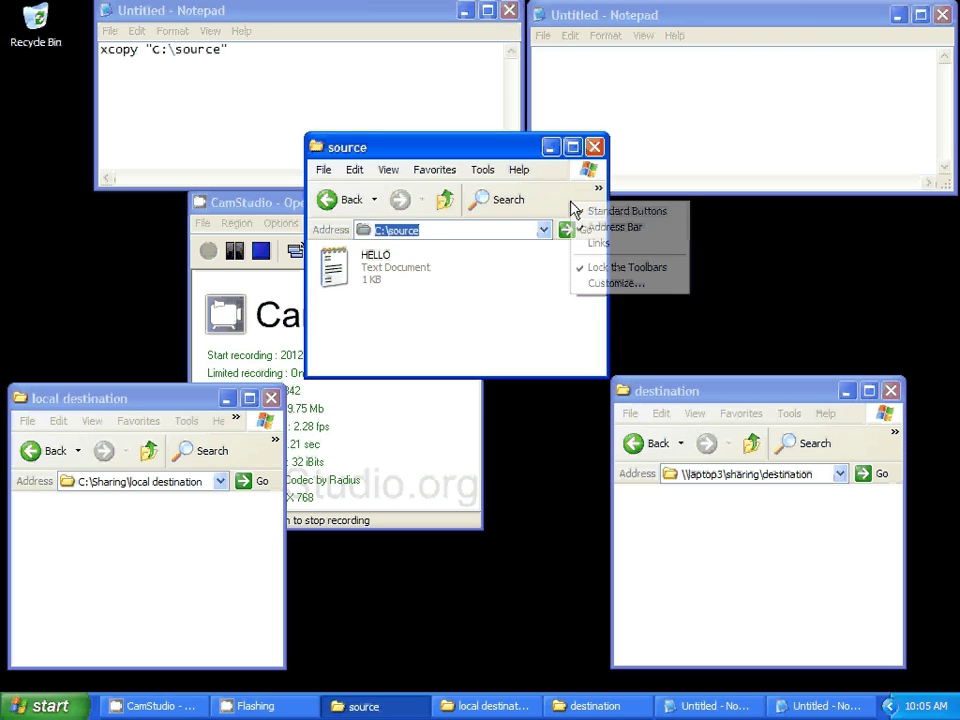
{"action": "left_click", "coordinate": [580, 220]}
{"action": "right_click", "coordinate": [561, 199]}
{"action": "left_click", "coordinate": [590, 214]}
{"action": "left_click", "coordinate": [437, 231]}
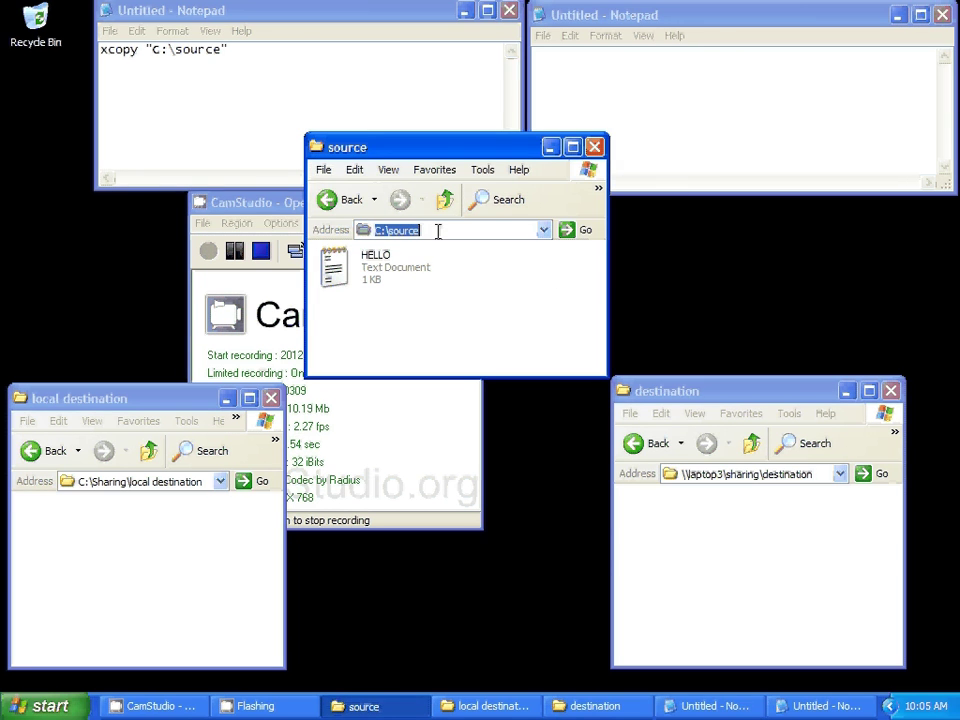
- Add the quoted destination path "C:\Sharing\local destination" after the source path
{"action": "left_click", "coordinate": [285, 51]}
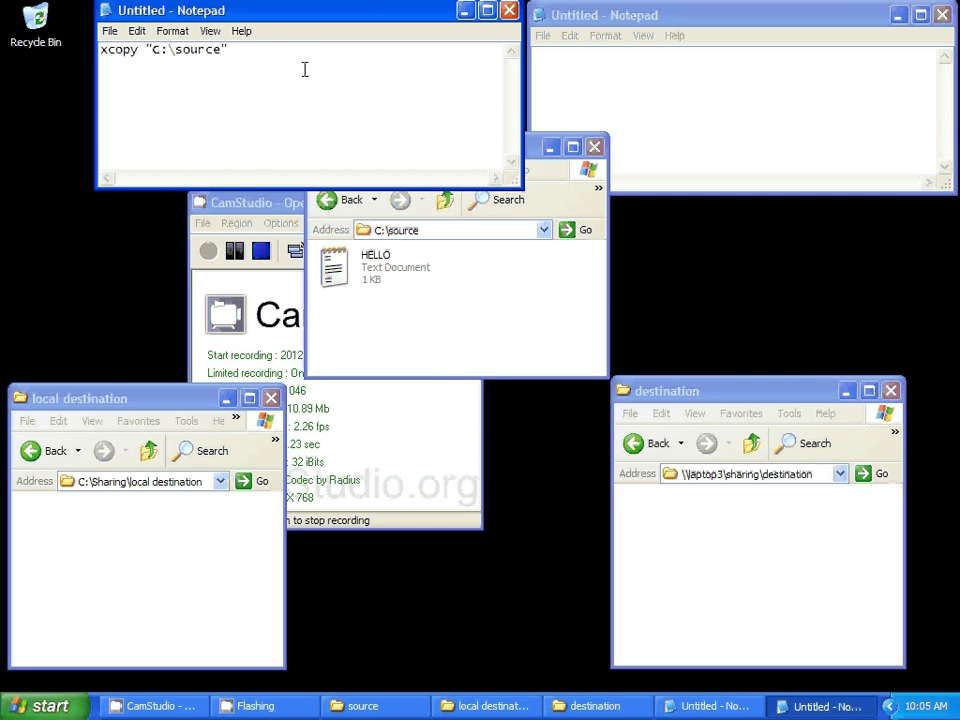
{"action": "type", "text": "\""}
{"action": "right_click", "coordinate": [208, 488]}
{"action": "left_click", "coordinate": [242, 534]}
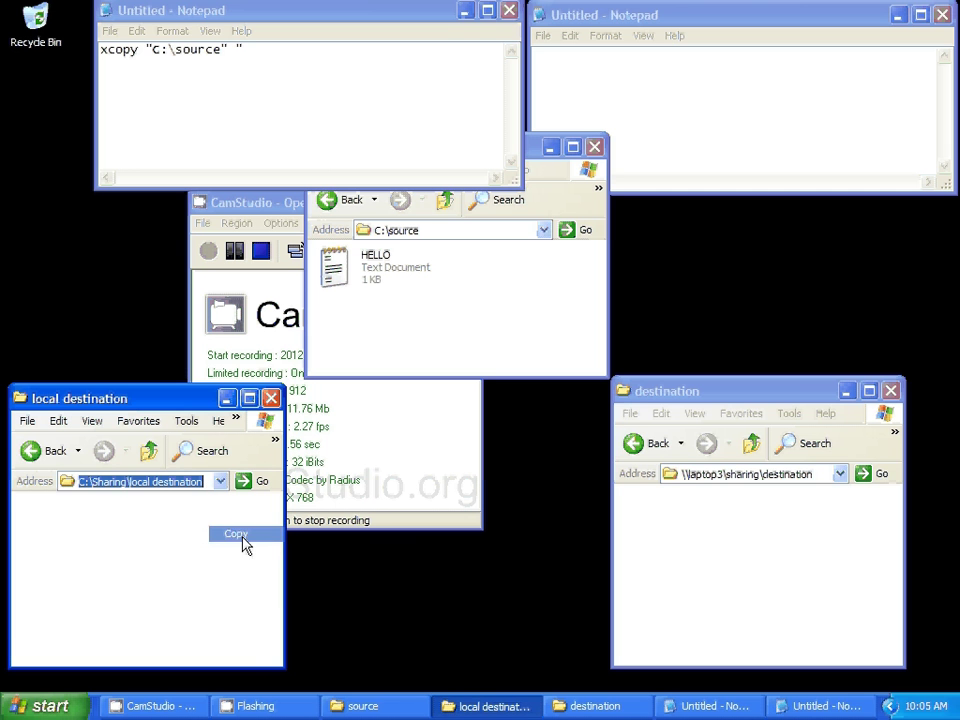
{"action": "right_click", "coordinate": [259, 56]}
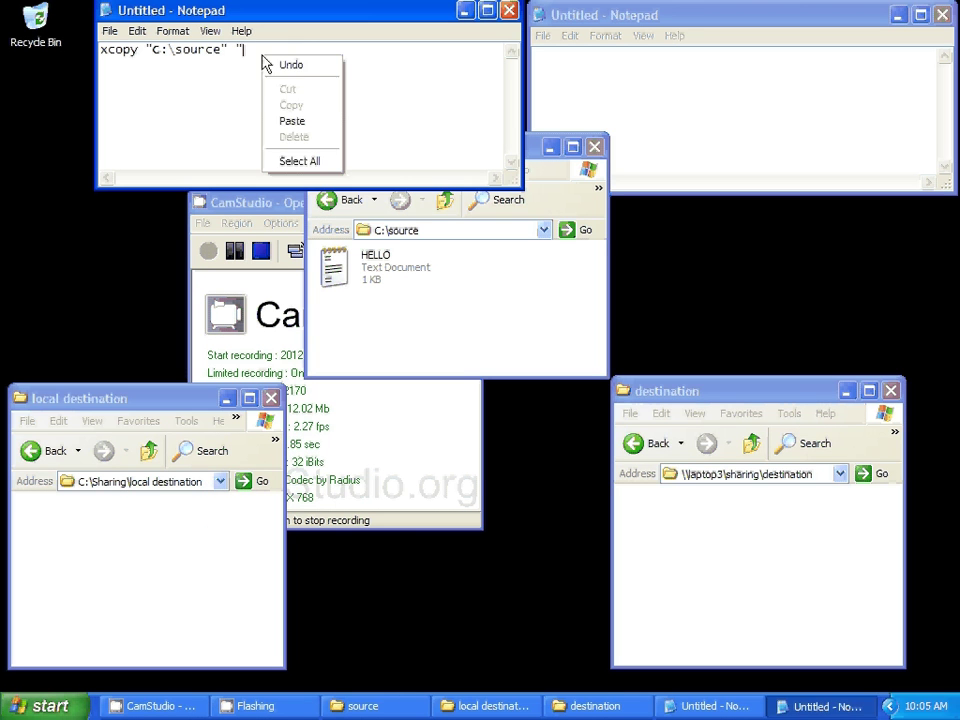
{"action": "left_click", "coordinate": [290, 121]}
{"action": "type", "text": "\""}
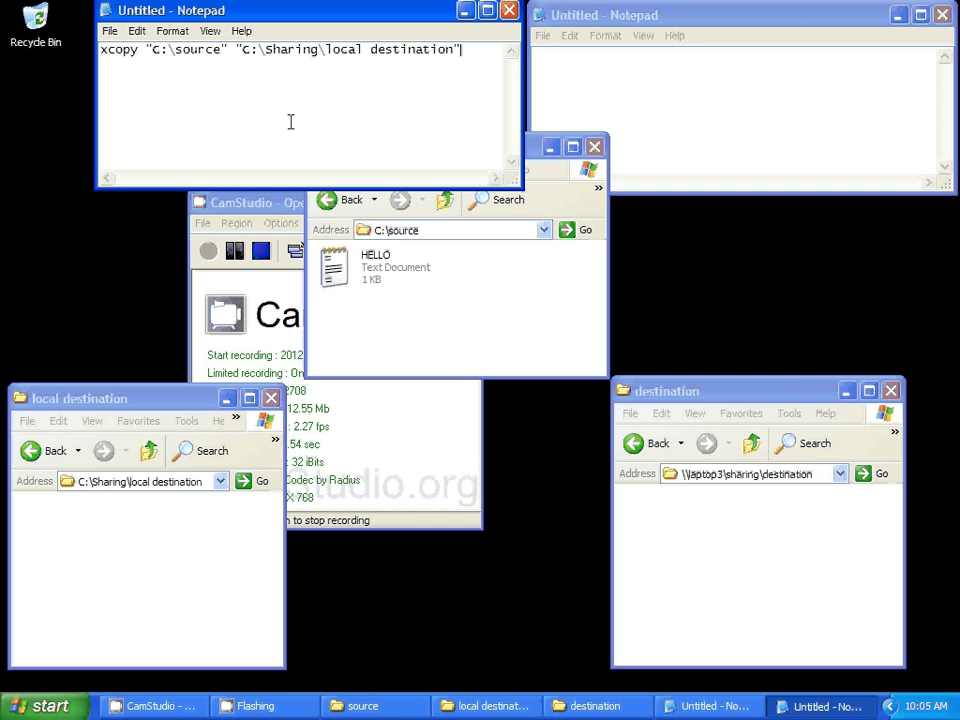
- Save the xcopy command on the Desktop as "local backup.bat"
{"action": "left_click", "coordinate": [112, 32]}
{"action": "left_click", "coordinate": [122, 99]}
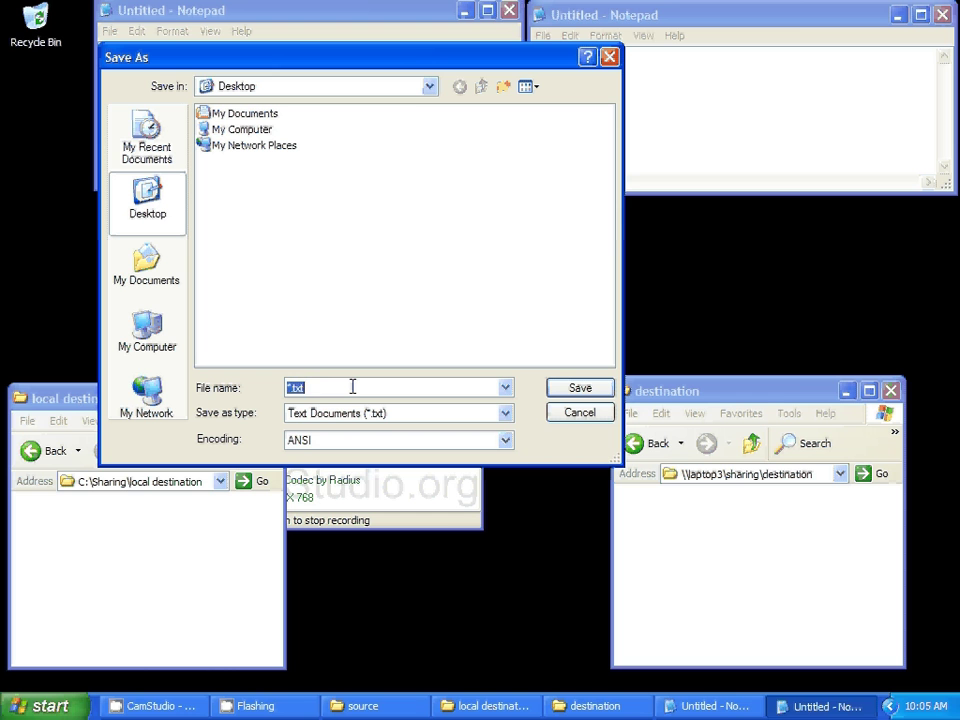
{"action": "type", "text": "\"local backup.bat\""}
{"action": "left_click_drag", "start_coordinate": [288, 387], "coordinate": [349, 390]}
{"action": "left_click", "coordinate": [552, 392]}
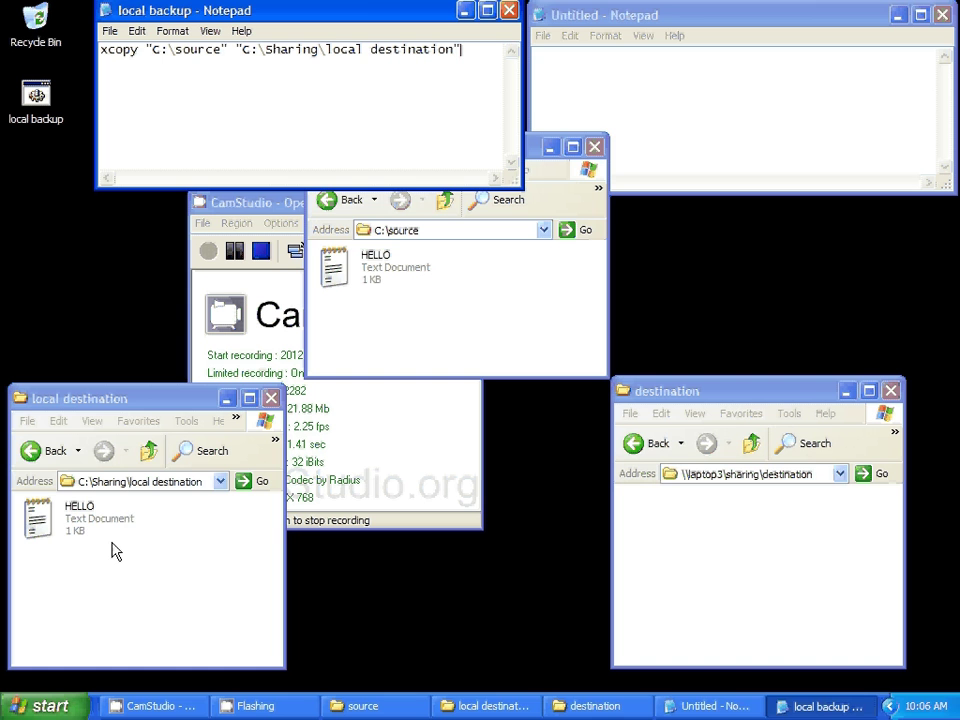
- Open HELLO in local destination and in source to compare contents, closing each
{"action": "double_click", "coordinate": [37, 516]}
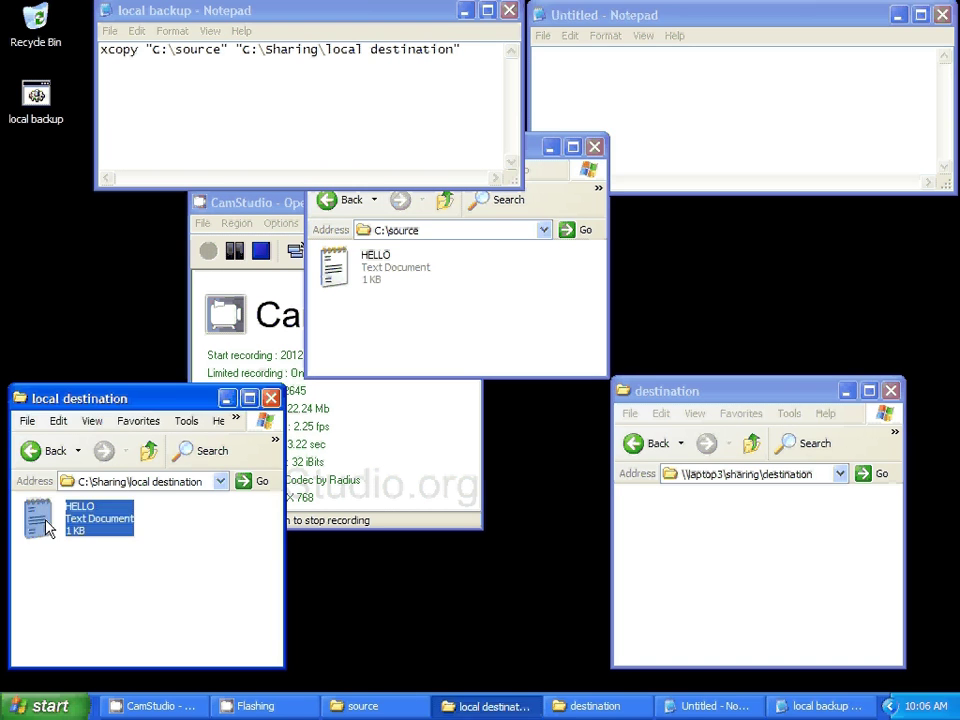
{"action": "left_click_drag", "start_coordinate": [654, 19], "coordinate": [454, 216]}
{"action": "left_click", "coordinate": [740, 212]}
{"action": "double_click", "coordinate": [335, 278]}
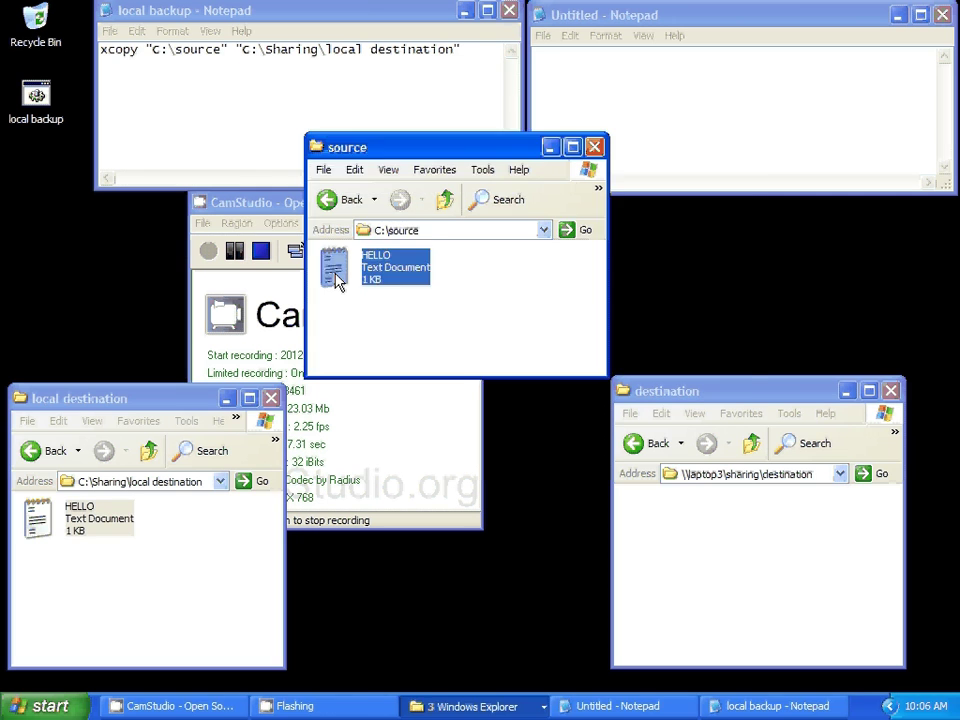
{"action": "left_click", "coordinate": [741, 212]}
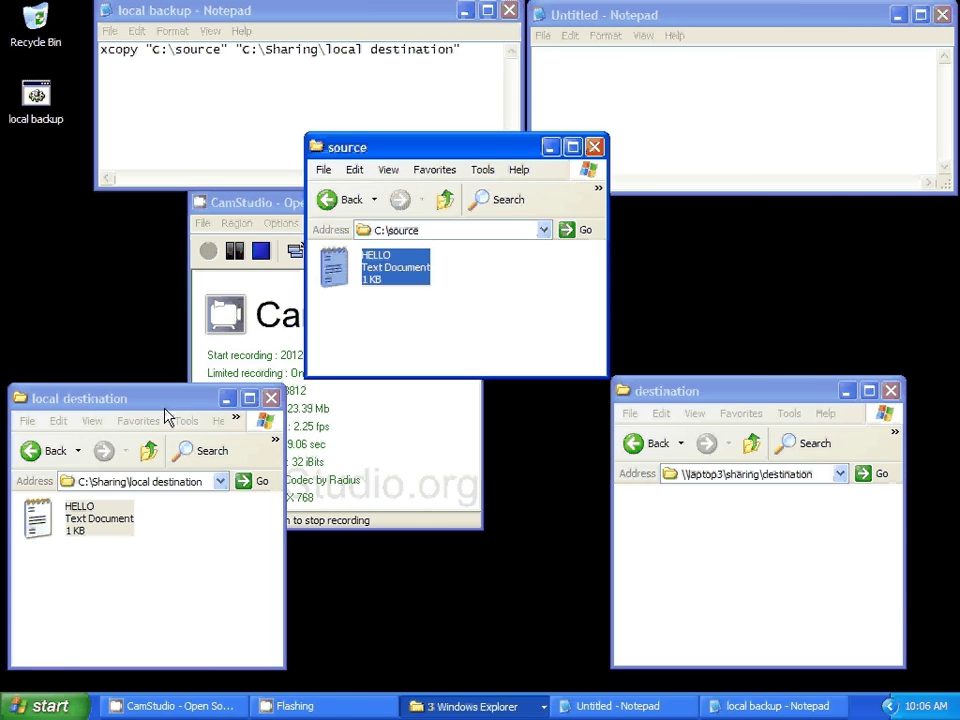
{"action": "double_click", "coordinate": [37, 516]}
{"action": "left_click", "coordinate": [741, 212]}
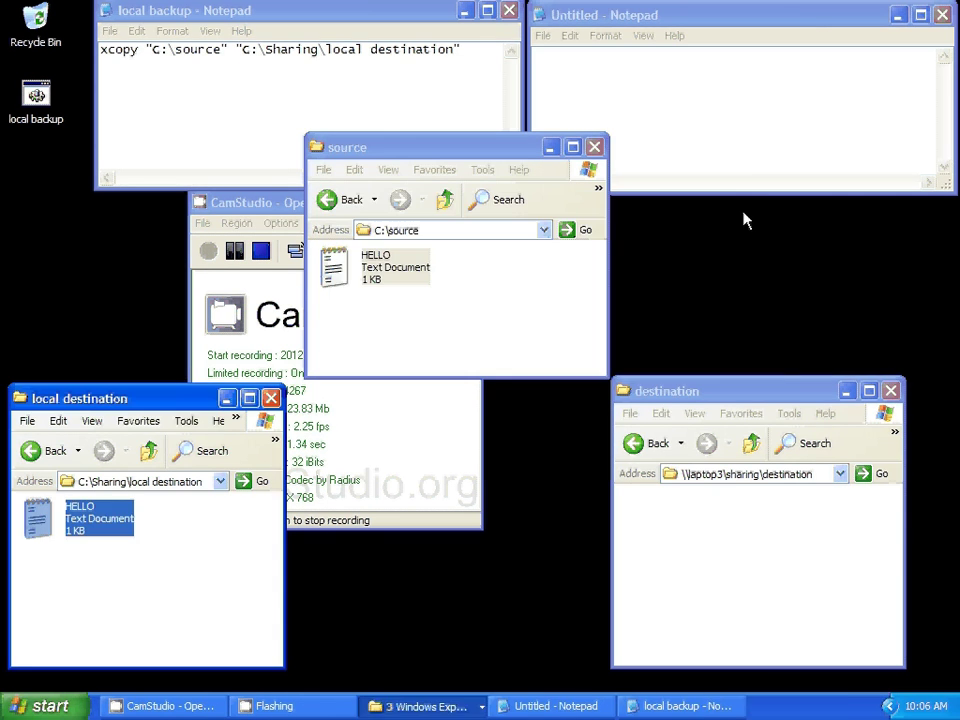
{"action": "left_click", "coordinate": [682, 392]}
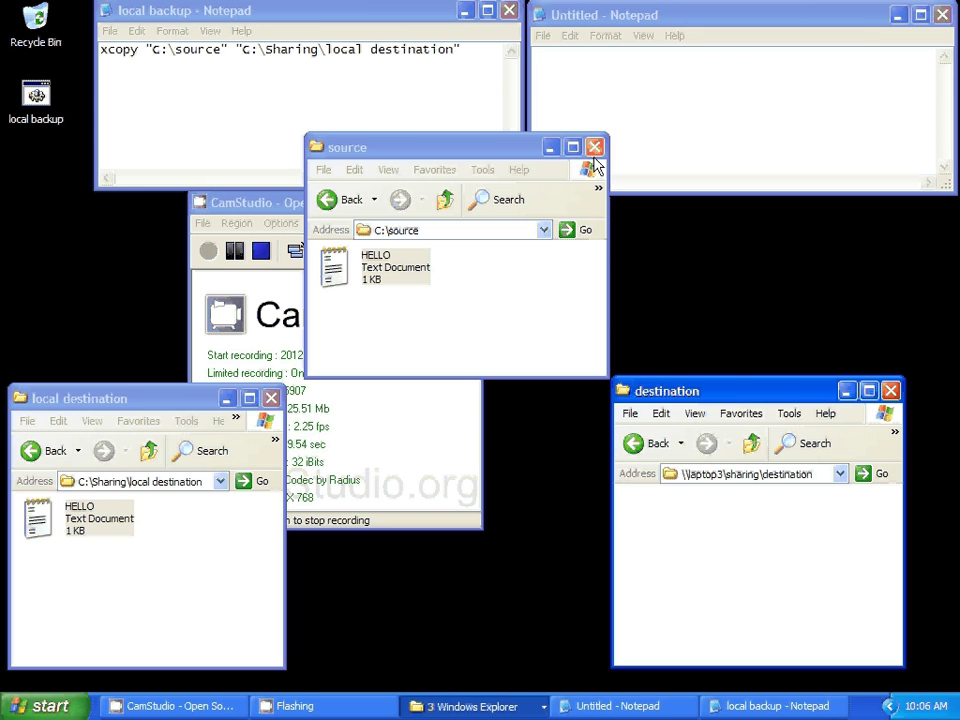
- Start the Untitled Notepad command with xcopy "C:\source" followed by an opening quote
{"action": "left_click", "coordinate": [649, 92]}
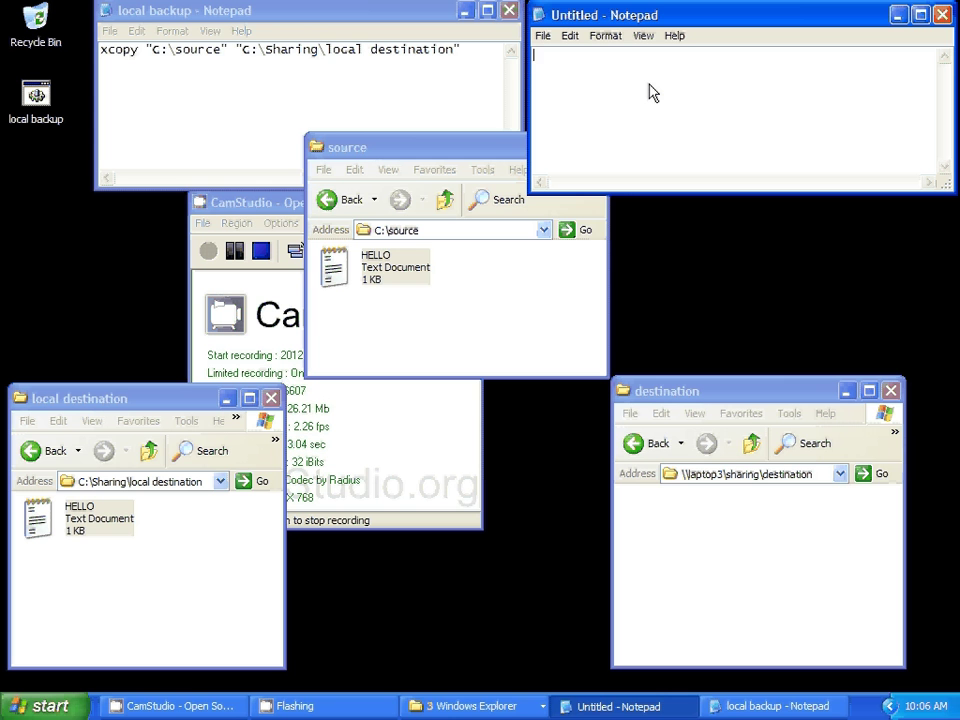
{"action": "type", "text": "xcopy \""}
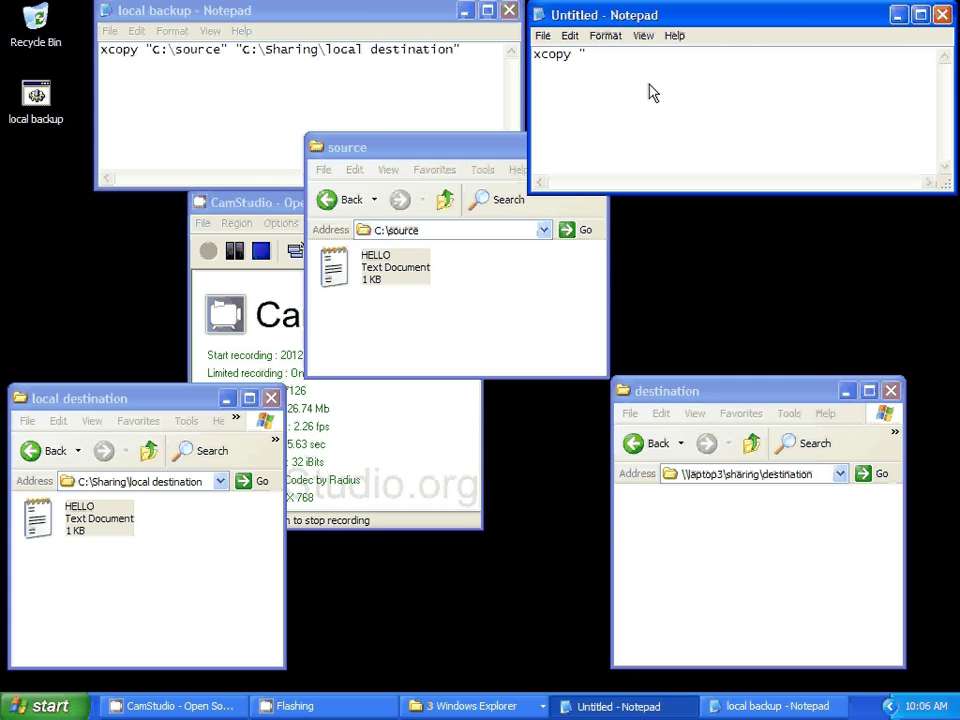
{"action": "left_click", "coordinate": [459, 236]}
{"action": "right_click", "coordinate": [458, 236]}
{"action": "left_click", "coordinate": [482, 281]}
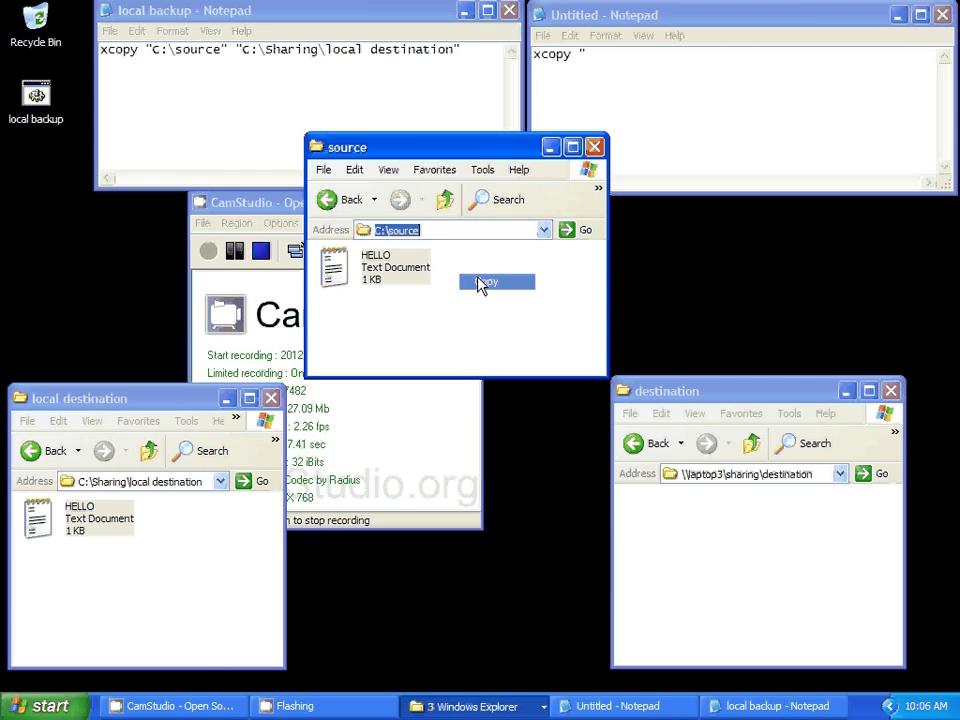
{"action": "left_click", "coordinate": [605, 64]}
{"action": "key", "text": "ctrl+v"}
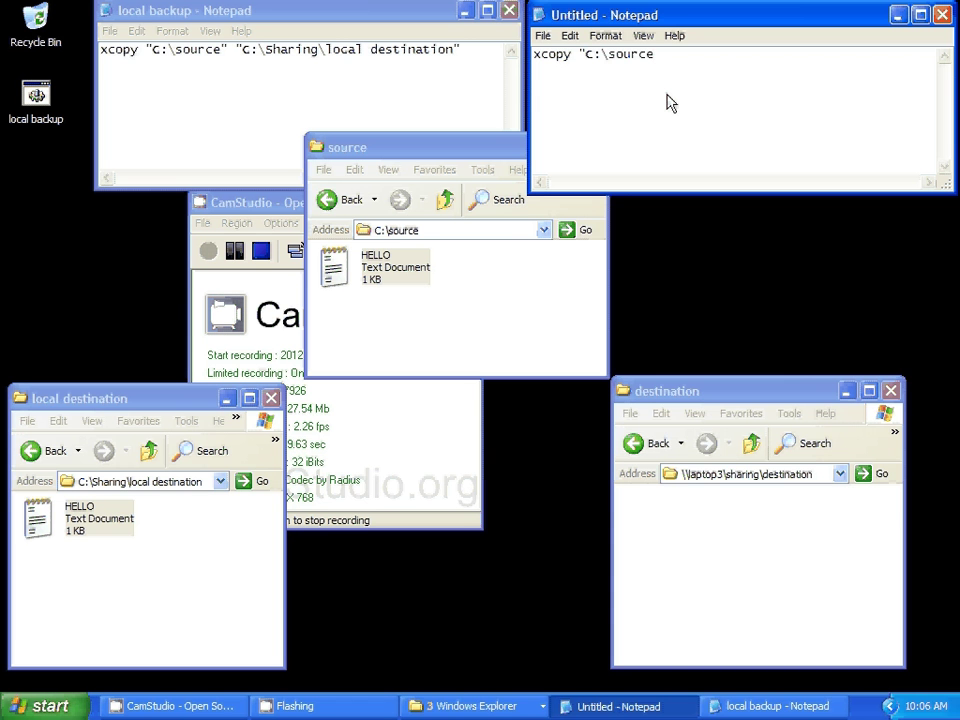
{"action": "type", "text": "\" \""}
- Paste the network destination path \\laptop3\sharing\destination after the source path
{"action": "left_click", "coordinate": [818, 474]}
{"action": "right_click", "coordinate": [822, 477]}
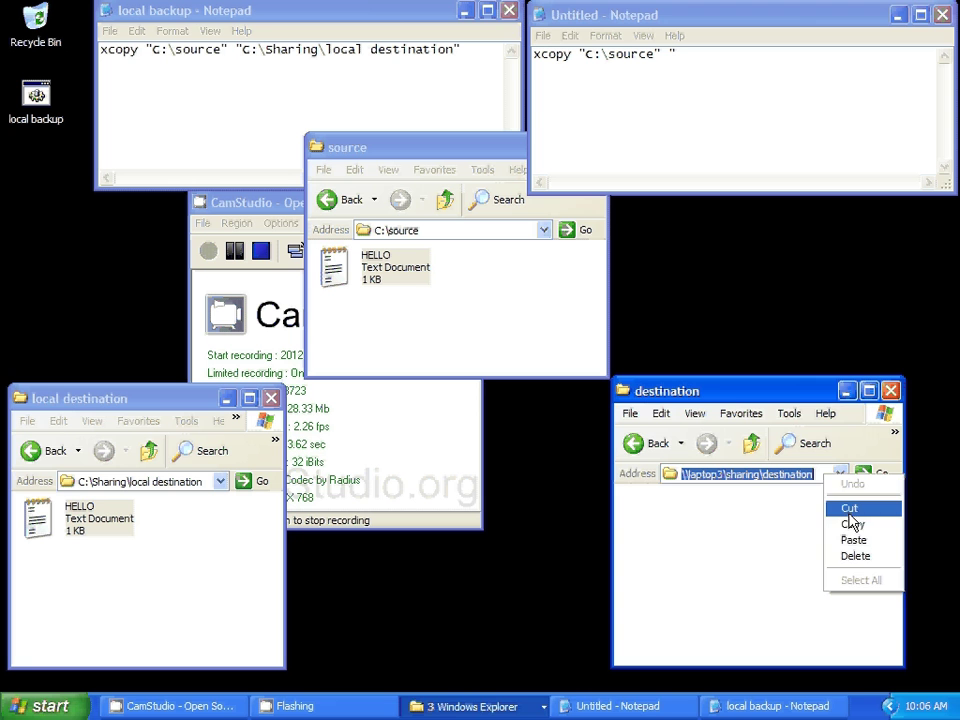
{"action": "left_click", "coordinate": [853, 522]}
{"action": "right_click", "coordinate": [690, 62]}
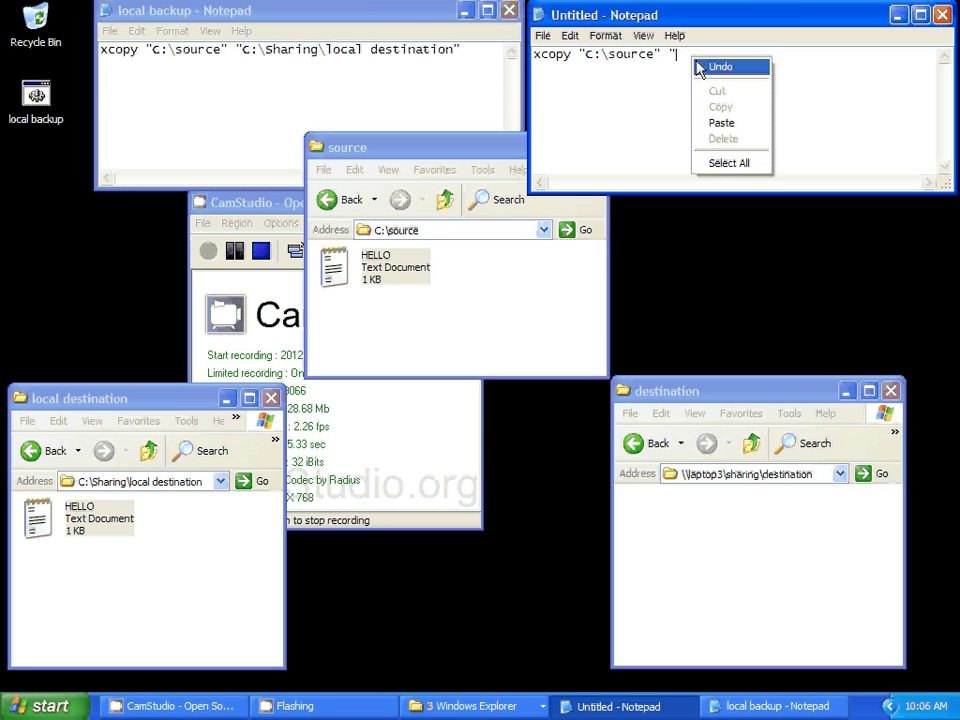
{"action": "left_click", "coordinate": [726, 122]}
- Close the destination quote and save the command on the Desktop as "network backup.bat"
{"action": "type", "text": "\""}
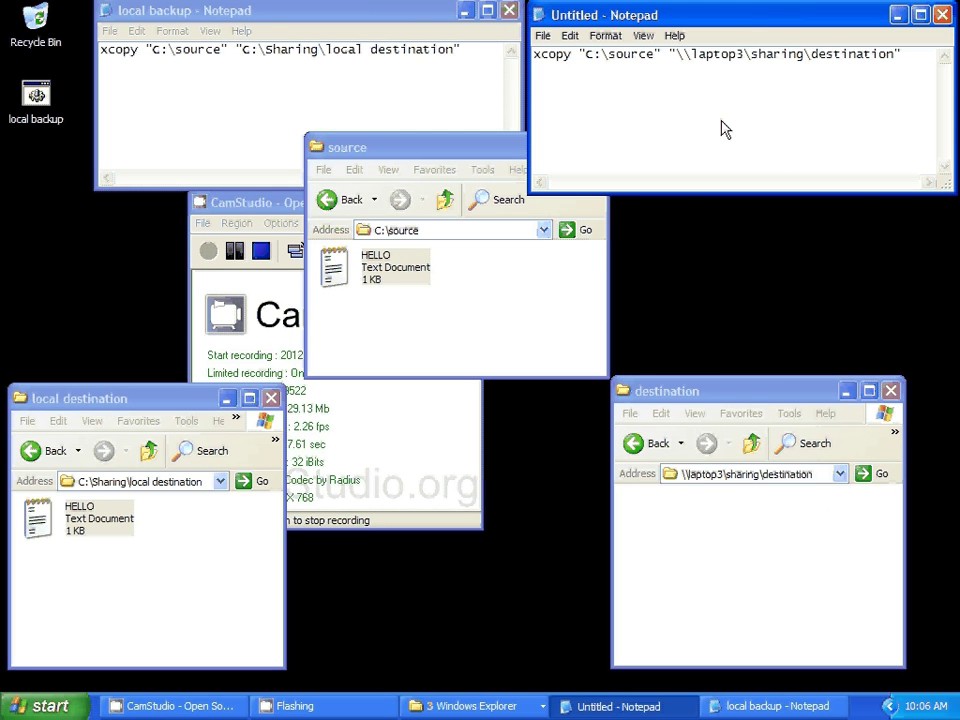
{"action": "left_click", "coordinate": [548, 42]}
{"action": "left_click", "coordinate": [572, 102]}
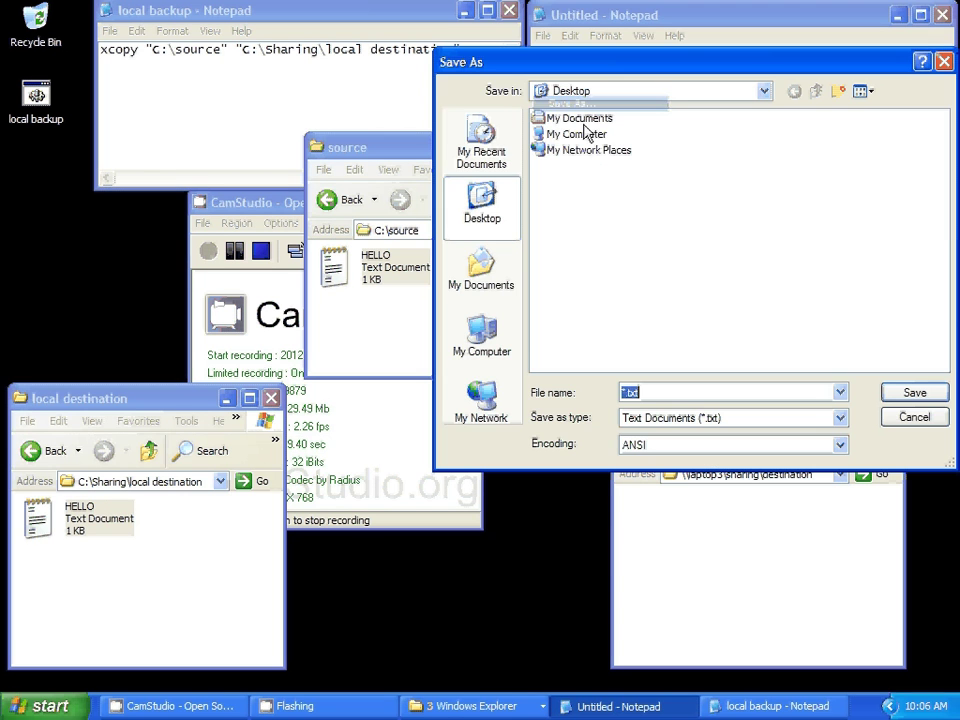
{"action": "type", "text": "\""}
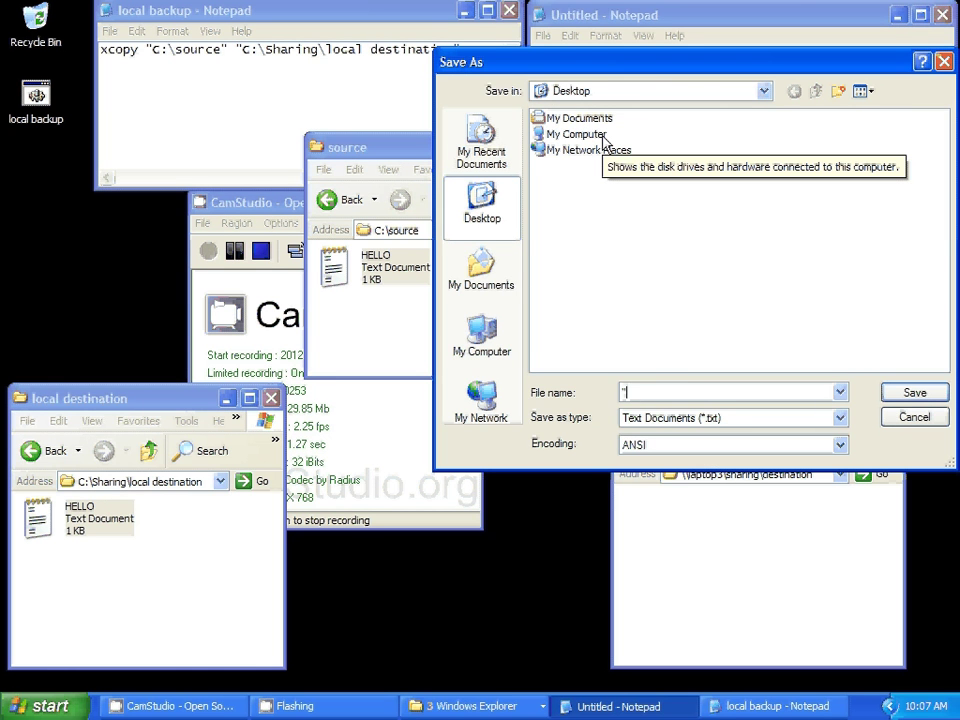
{"action": "type", "text": "network backup"}
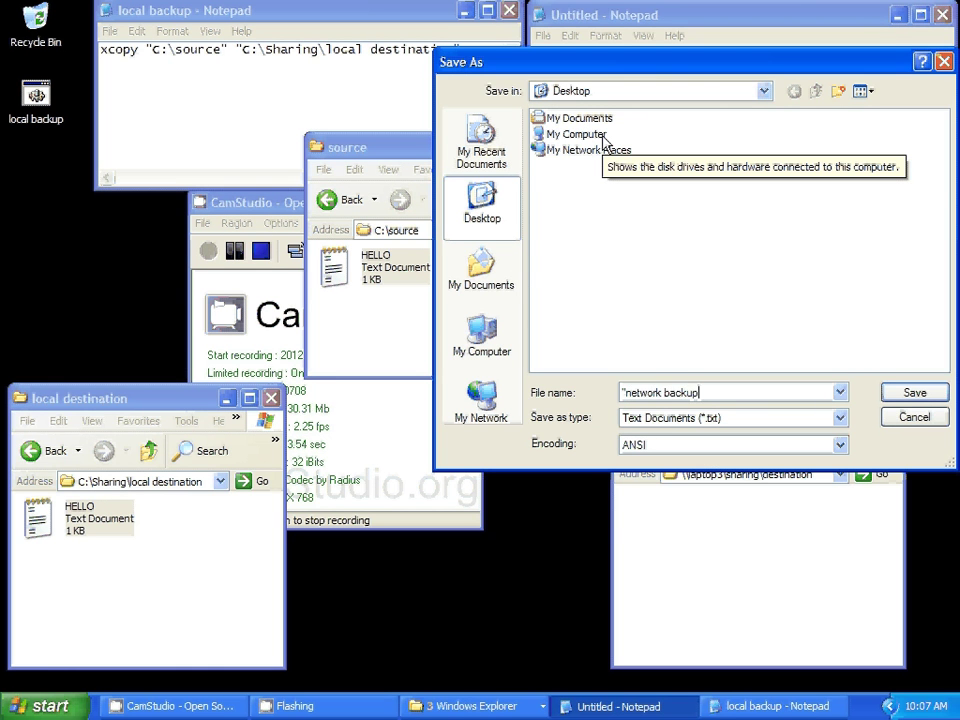
{"action": "type", "text": ".bat\""}
{"action": "key", "text": "Return"}
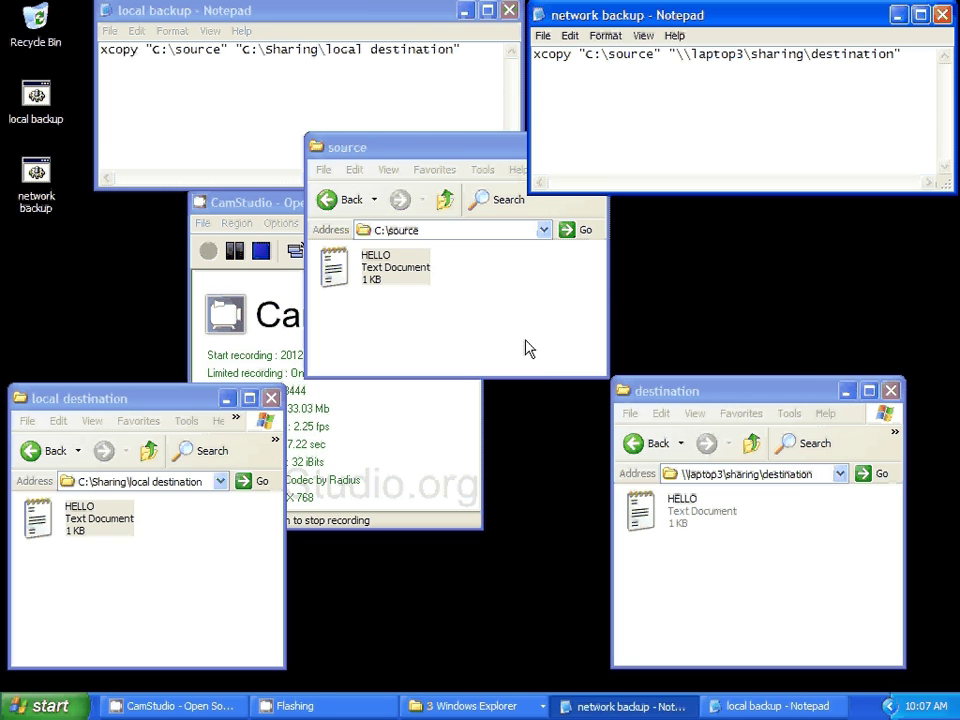
- Create a folder named New Folder in C:\source and open it
{"action": "right_click", "coordinate": [489, 287]}
{"action": "mouse_move", "coordinate": [576, 428]}
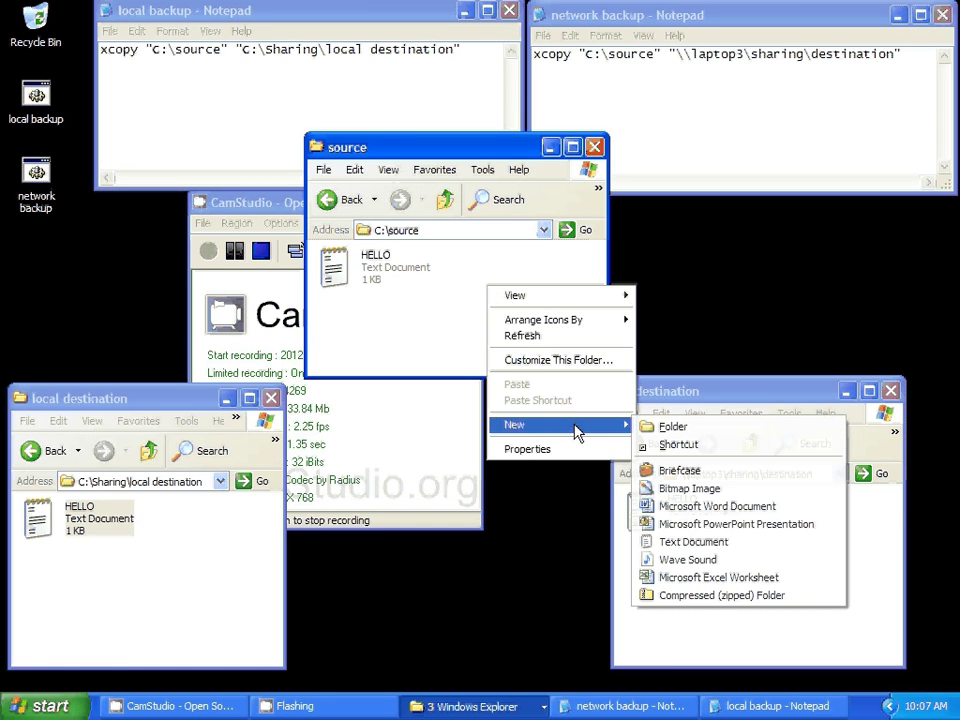
{"action": "left_click", "coordinate": [538, 294]}
{"action": "right_click", "coordinate": [536, 283]}
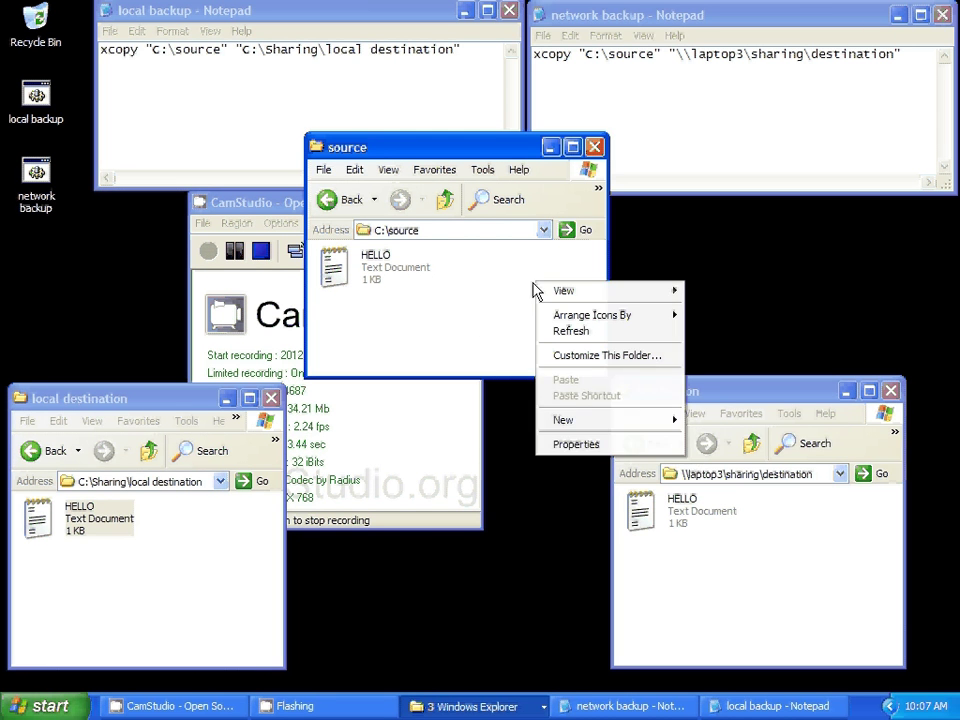
{"action": "mouse_move", "coordinate": [643, 422]}
{"action": "left_click", "coordinate": [735, 424]}
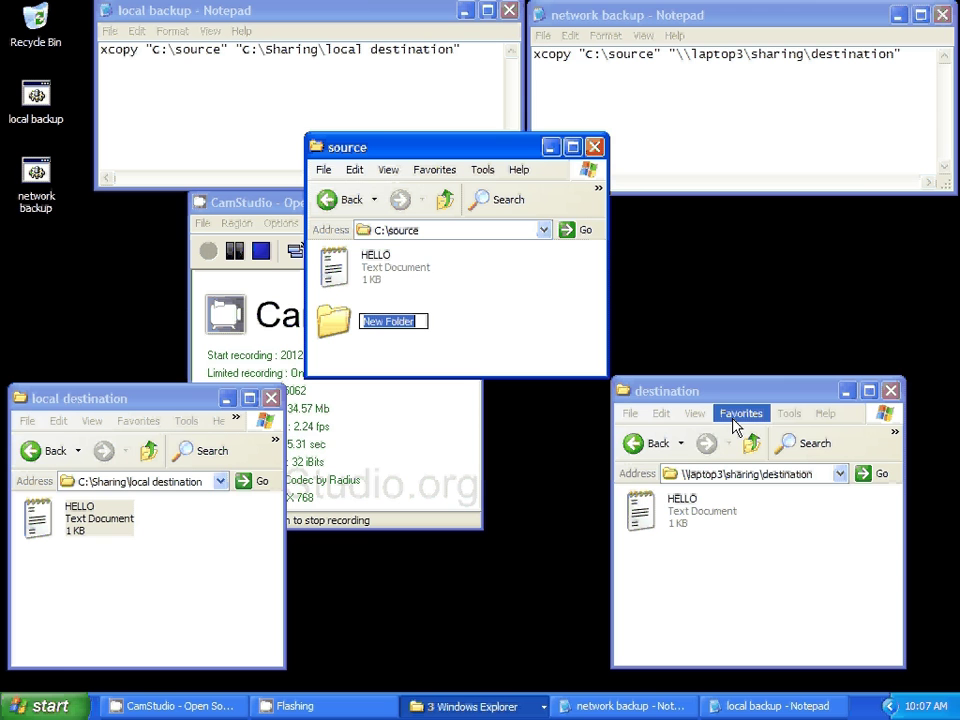
{"action": "key", "text": "Return"}
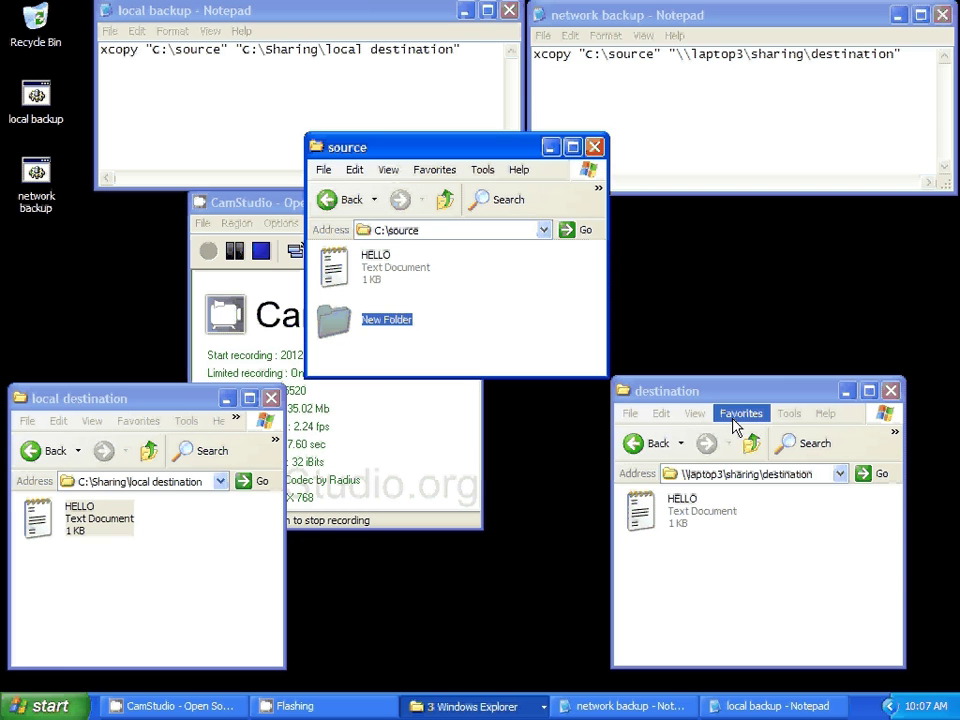
{"action": "double_click", "coordinate": [333, 322]}
- Create an empty text document named hello2 inside New Folder
{"action": "right_click", "coordinate": [360, 282]}
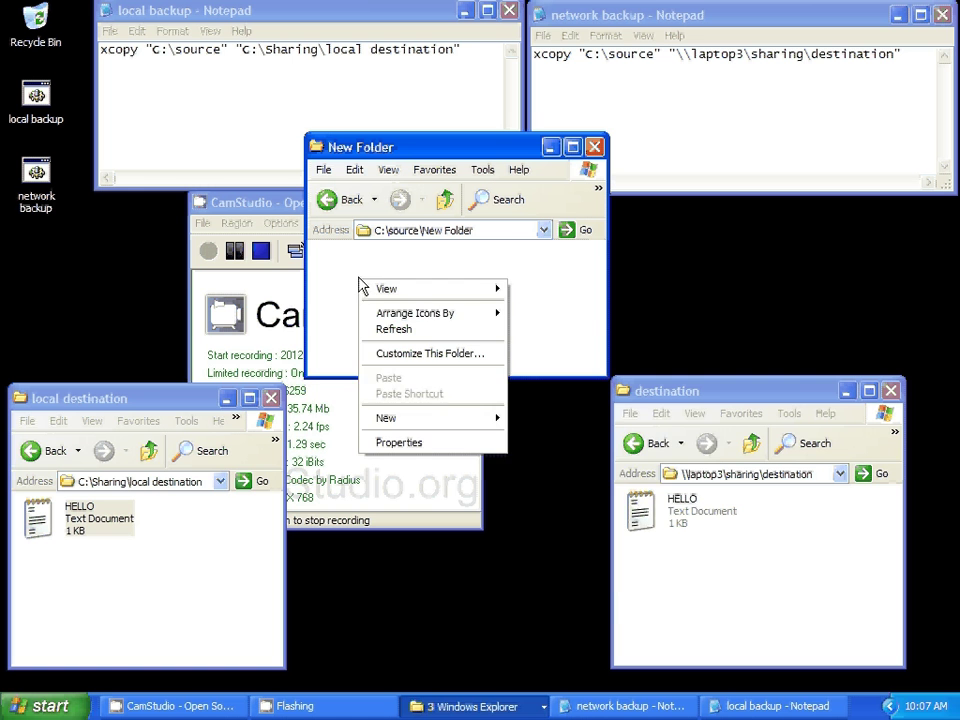
{"action": "mouse_move", "coordinate": [450, 417]}
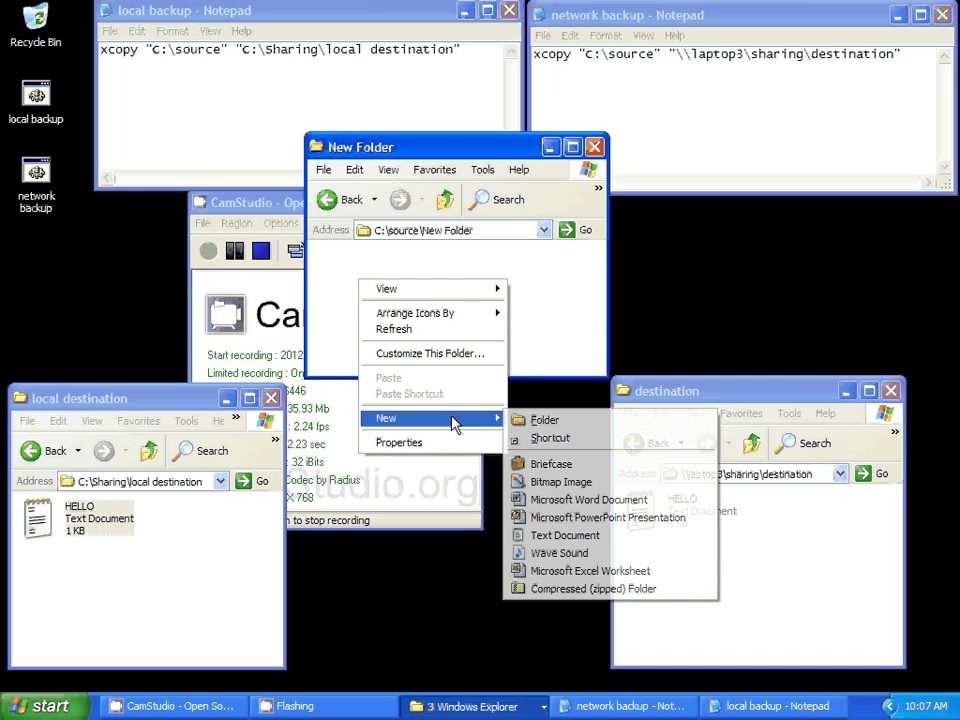
{"action": "left_click", "coordinate": [615, 538]}
{"action": "type", "text": "hello2"}
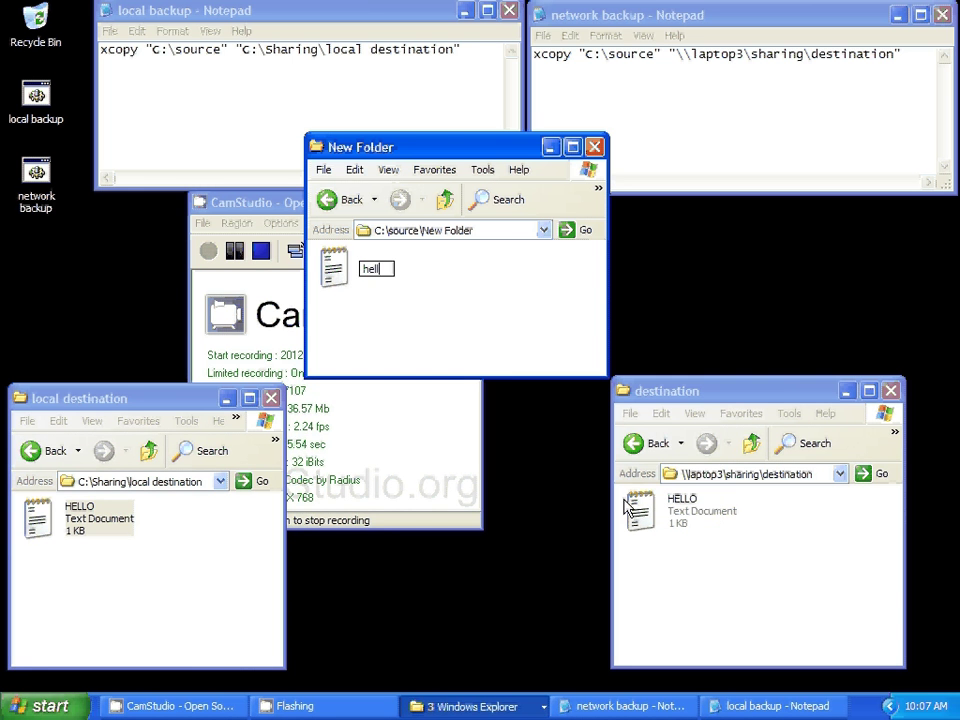
{"action": "key", "text": "Return"}
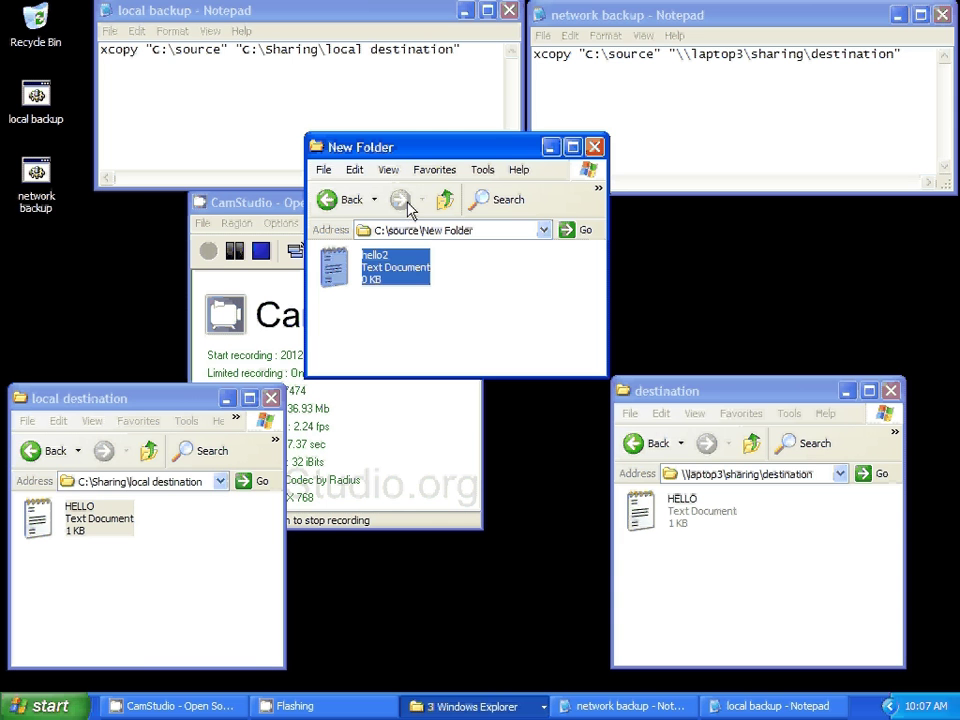
- Run local backup from C:\source, answering y to the overwrite prompt
{"action": "left_click", "coordinate": [446, 204]}
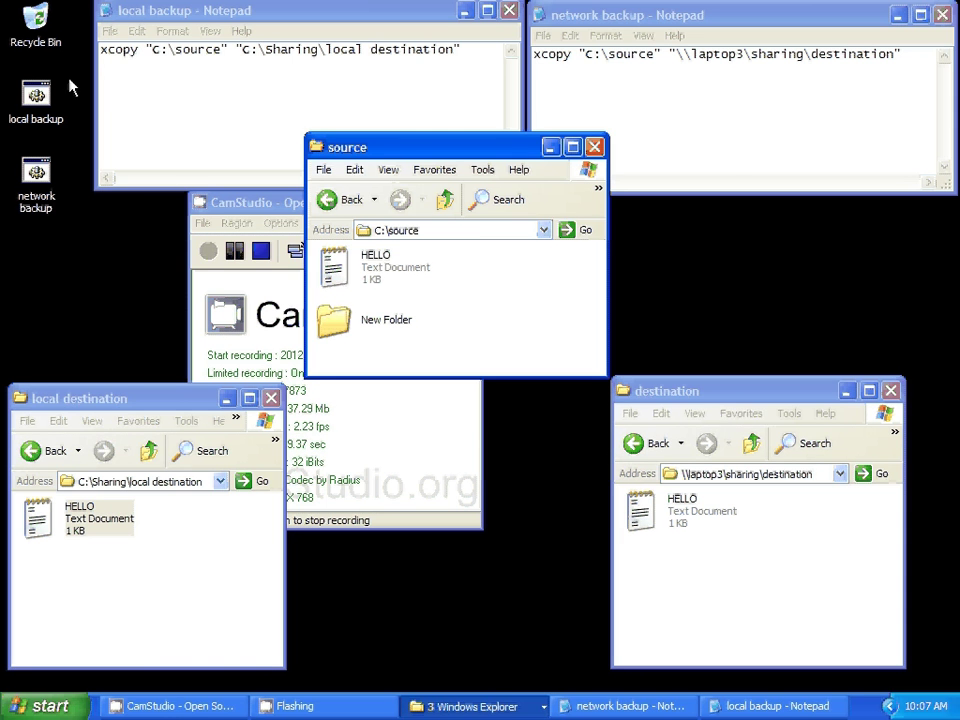
{"action": "left_click", "coordinate": [40, 100]}
{"action": "double_click", "coordinate": [40, 101]}
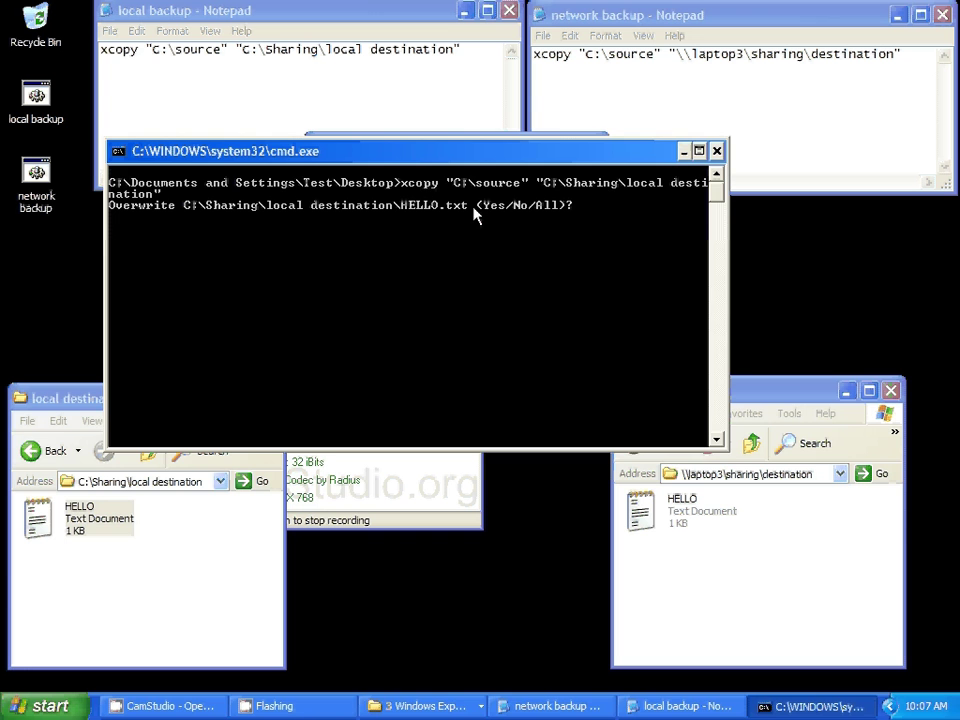
{"action": "key", "text": "y"}
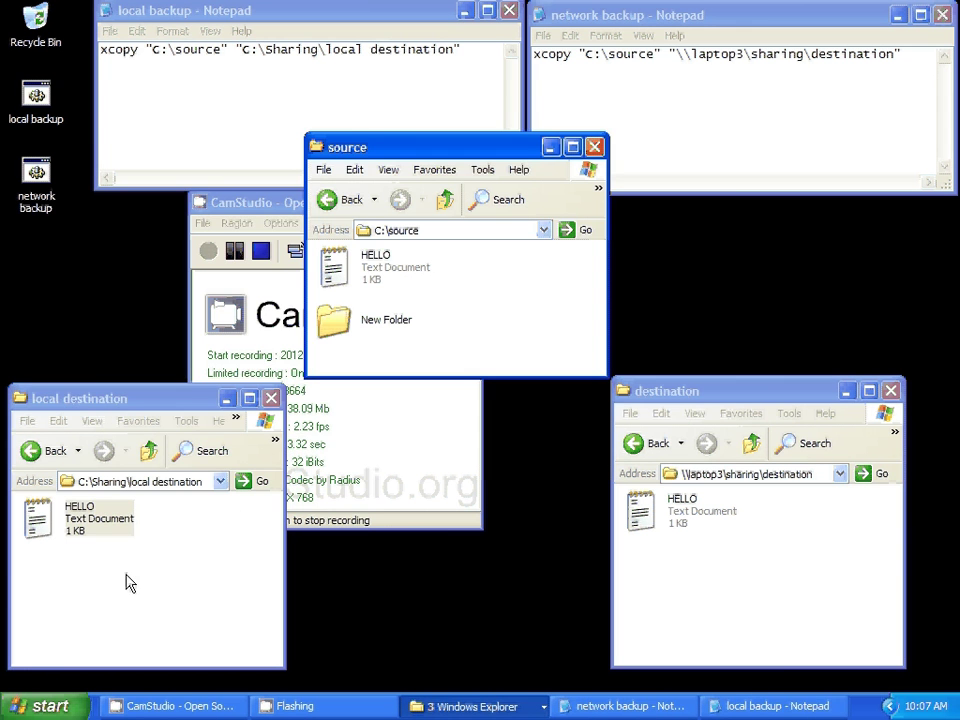
- Delete HELLO from local destination and rerun local backup to recopy it
{"action": "left_click_drag", "start_coordinate": [125, 573], "coordinate": [125, 530]}
{"action": "right_click", "coordinate": [125, 530]}
{"action": "left_click", "coordinate": [178, 521]}
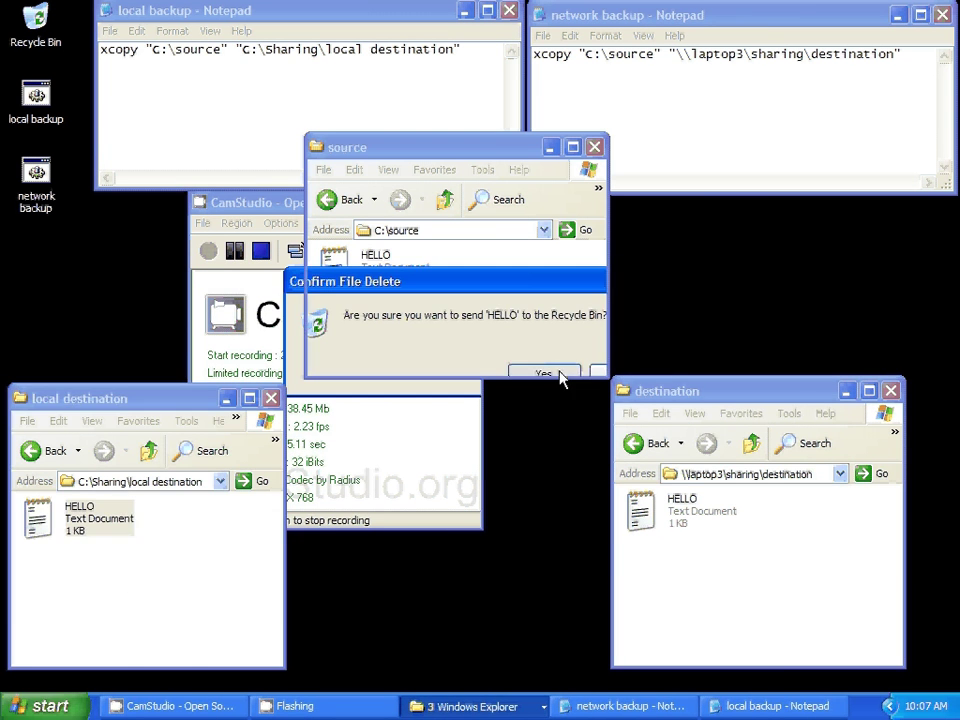
{"action": "left_click", "coordinate": [545, 371]}
{"action": "double_click", "coordinate": [36, 95]}
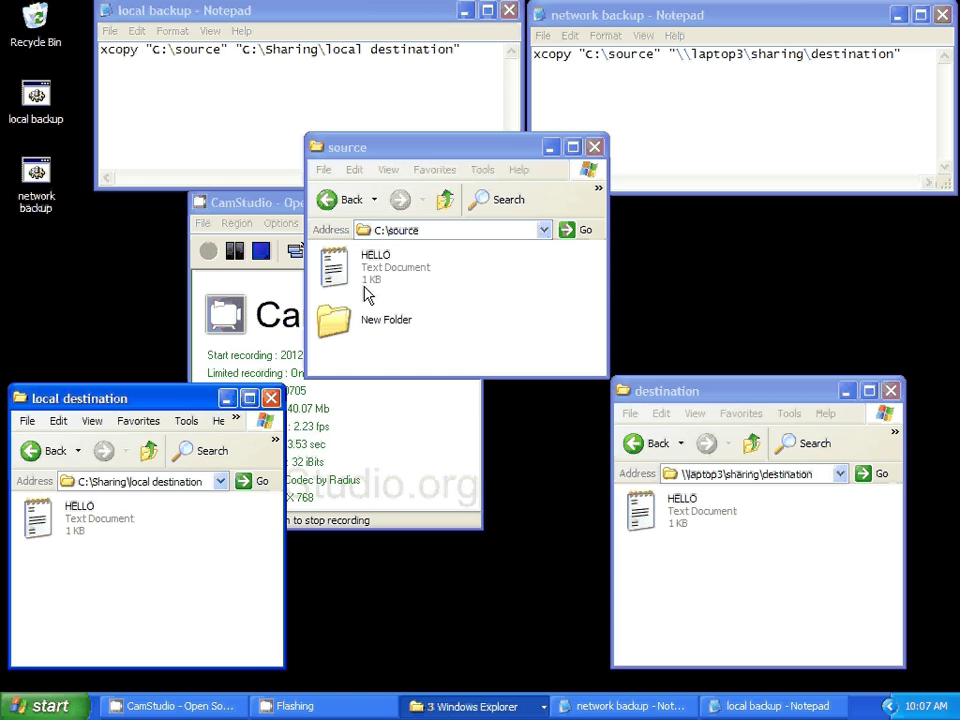
{"action": "left_click", "coordinate": [481, 63]}
- Append /s to the local backup xcopy line and save the file
{"action": "type", "text": "/s"}
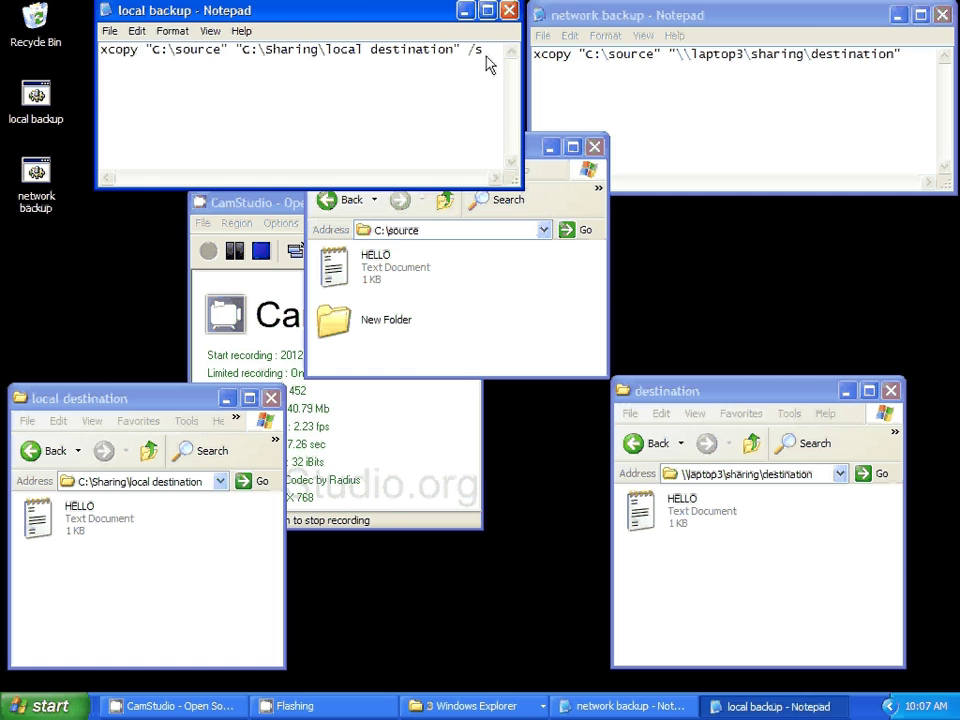
{"action": "left_click", "coordinate": [108, 31]}
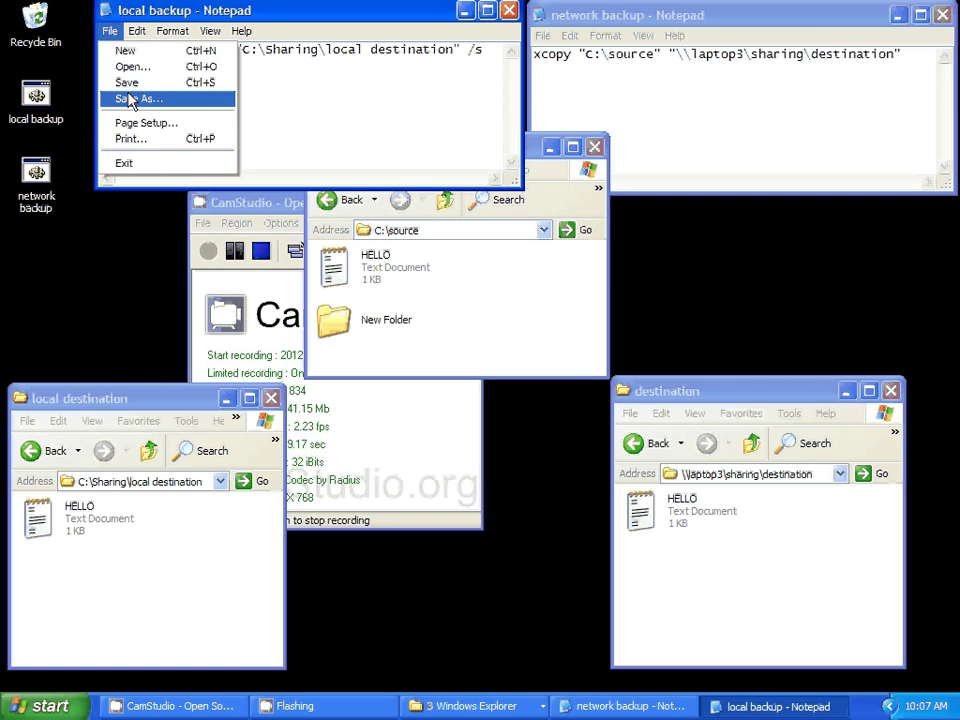
{"action": "left_click", "coordinate": [128, 83]}
- Delete HELLO from local destination, rerun local backup, and open the copied New Folder
{"action": "left_click", "coordinate": [80, 520]}
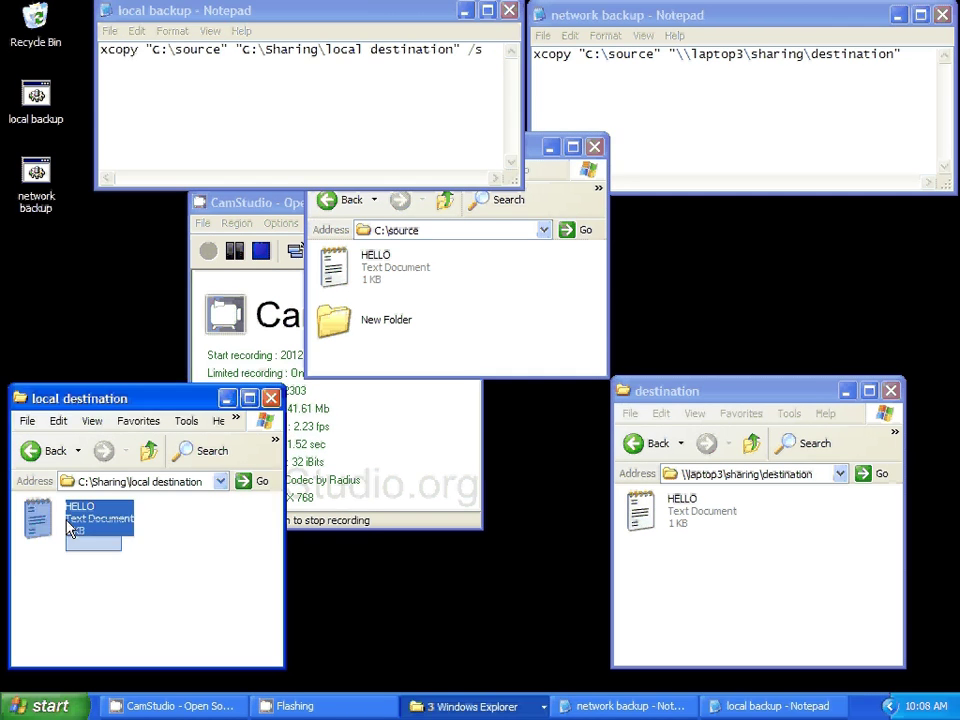
{"action": "right_click", "coordinate": [100, 534]}
{"action": "left_click", "coordinate": [140, 498]}
{"action": "left_click", "coordinate": [534, 376]}
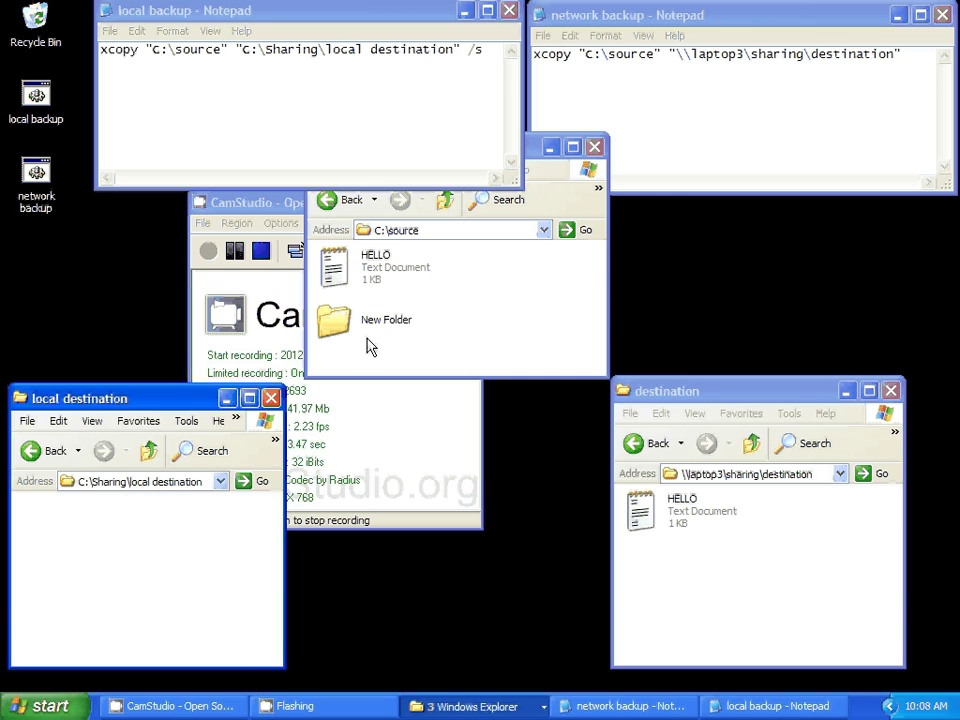
{"action": "left_click", "coordinate": [48, 96]}
{"action": "double_click", "coordinate": [48, 96]}
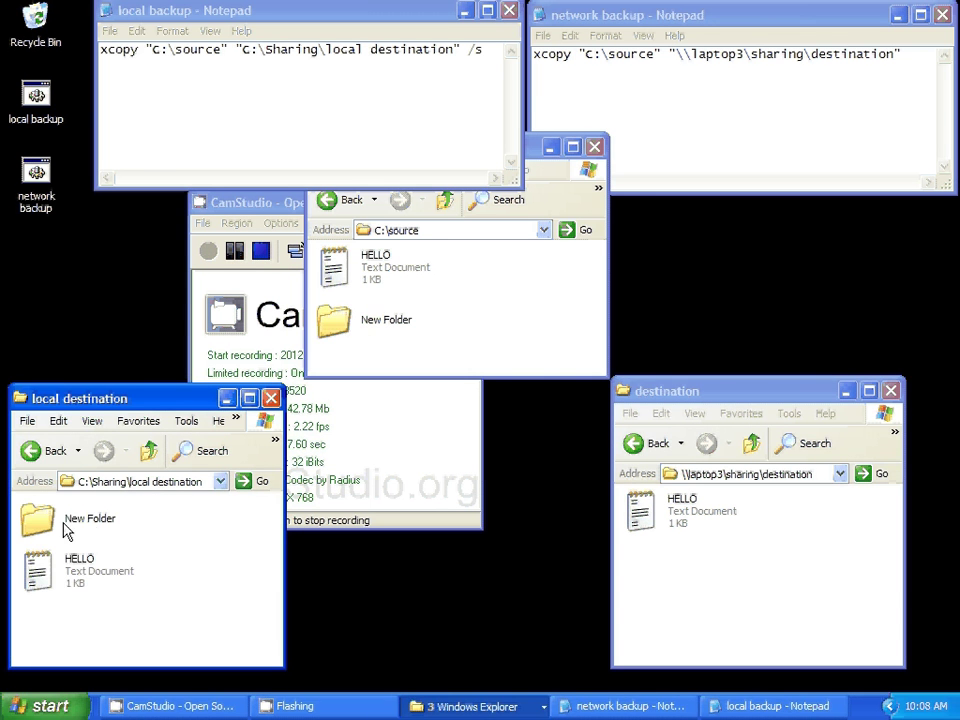
{"action": "double_click", "coordinate": [38, 517]}
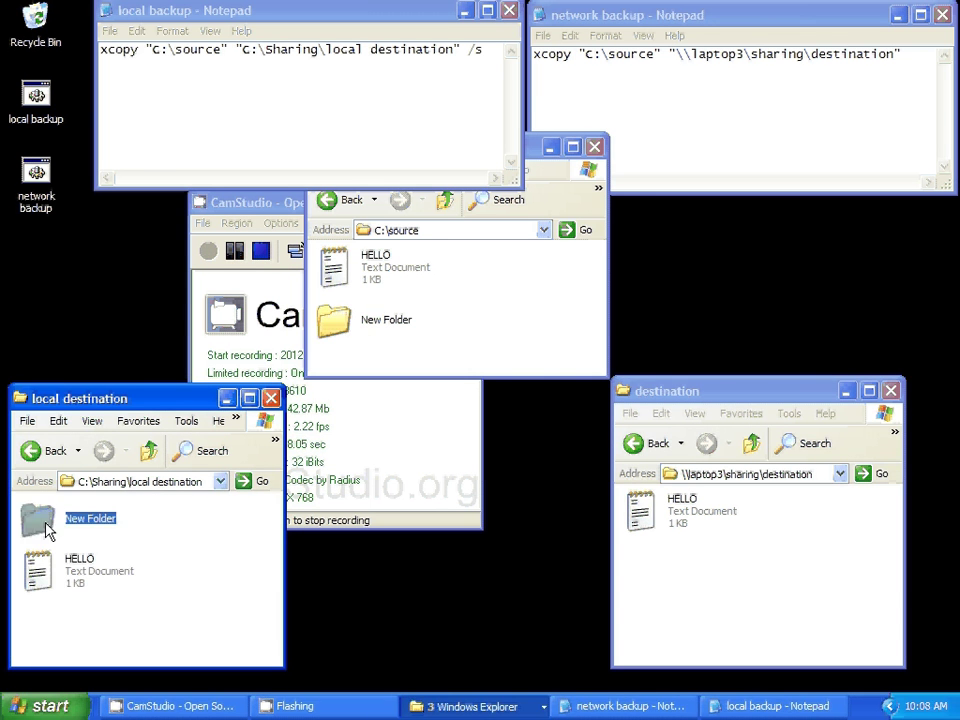
- Append /s to the network backup command, save it, and rerun it, allowing HELLO to be overwritten
{"action": "left_click", "coordinate": [148, 451]}
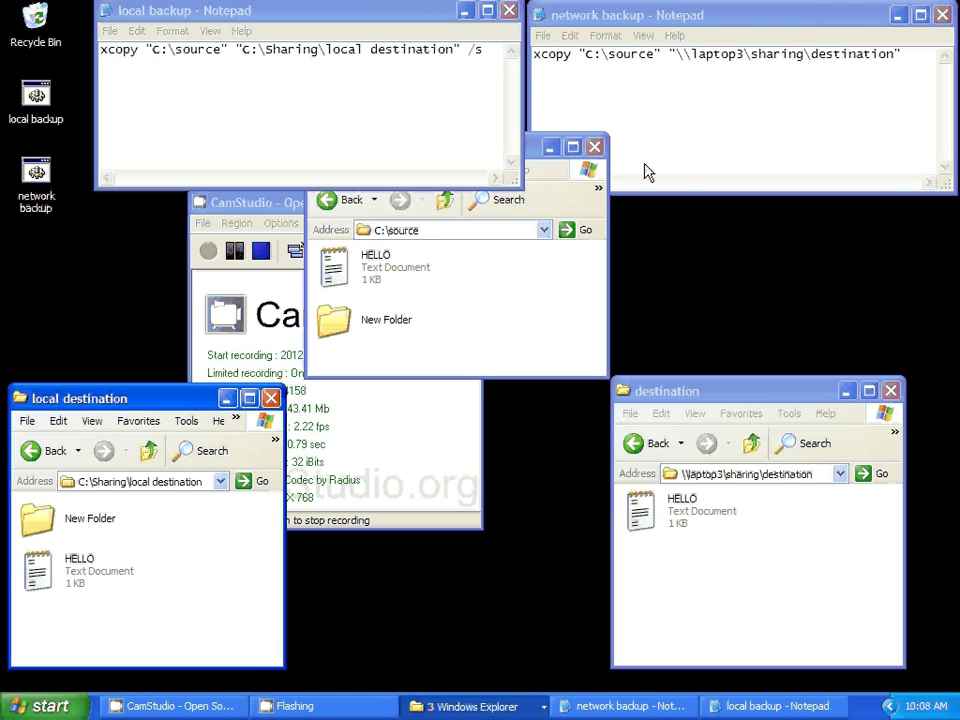
{"action": "left_click", "coordinate": [906, 65]}
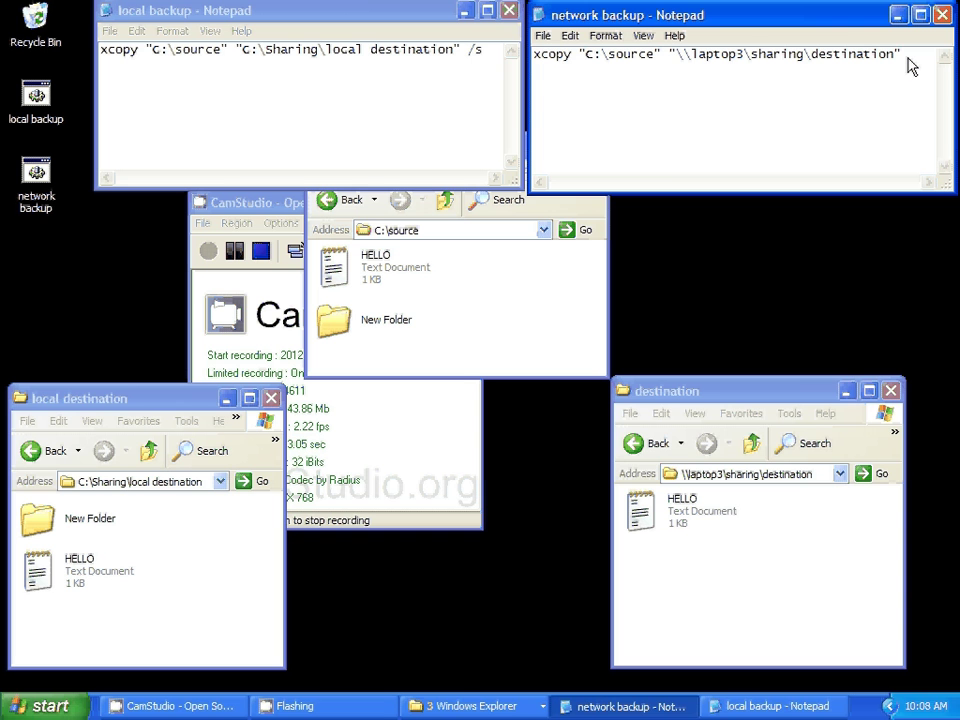
{"action": "type", "text": "/s"}
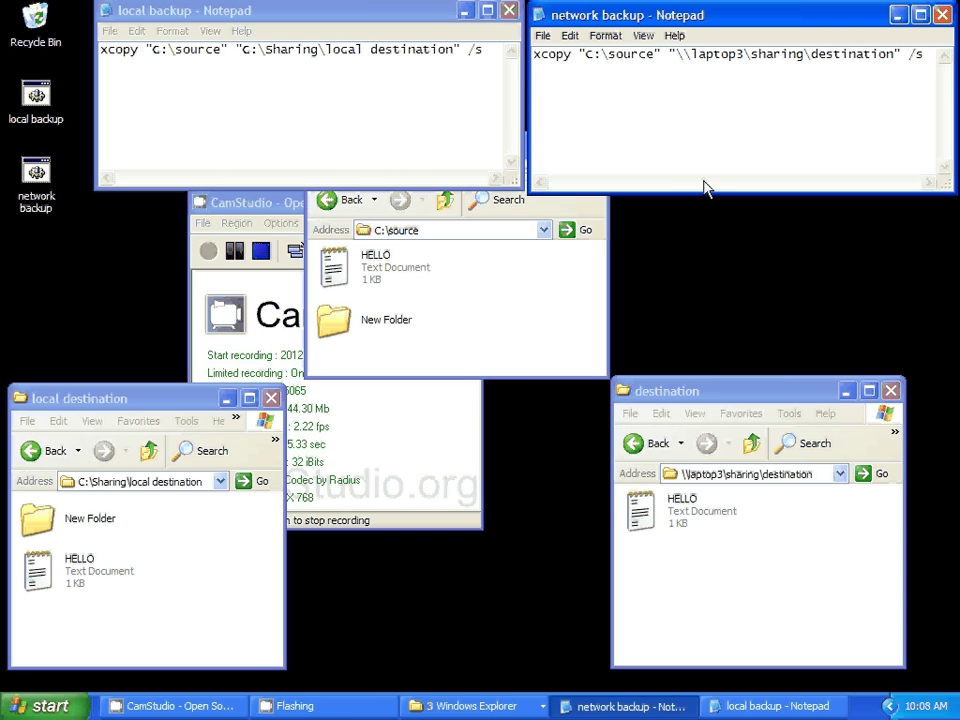
{"action": "left_click", "coordinate": [542, 35]}
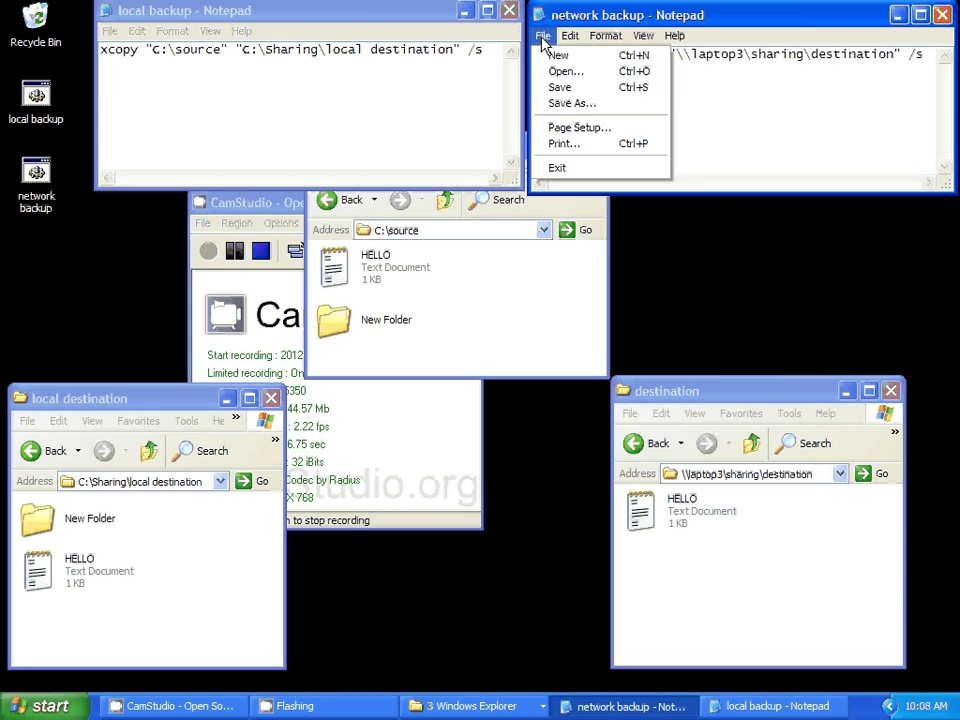
{"action": "left_click", "coordinate": [558, 92]}
{"action": "double_click", "coordinate": [36, 175]}
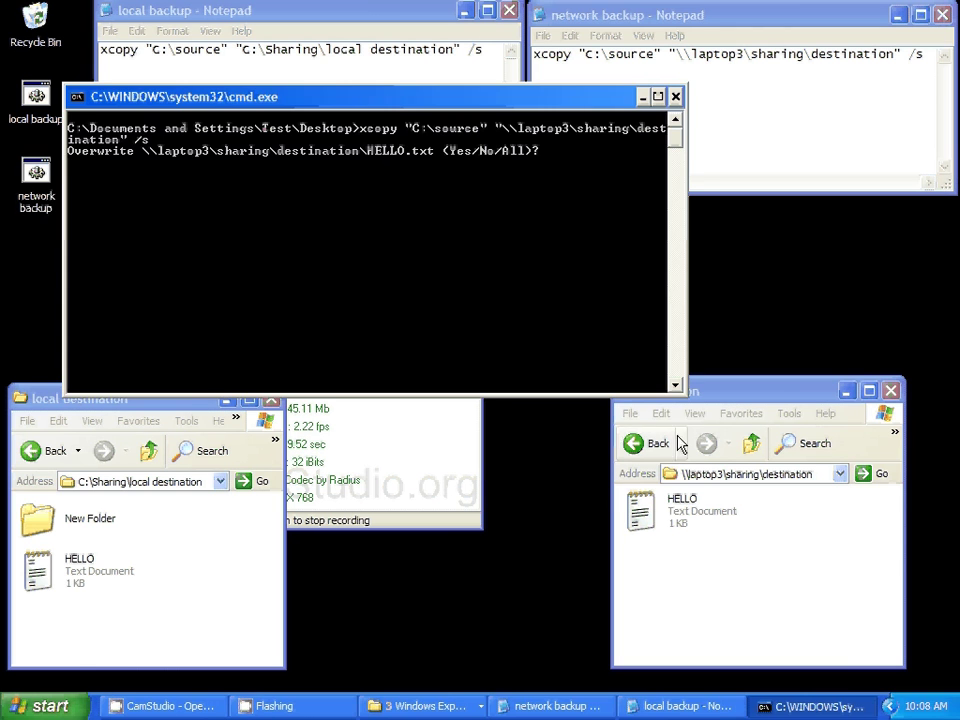
{"action": "type", "text": "y"}
{"action": "key", "text": "Return"}
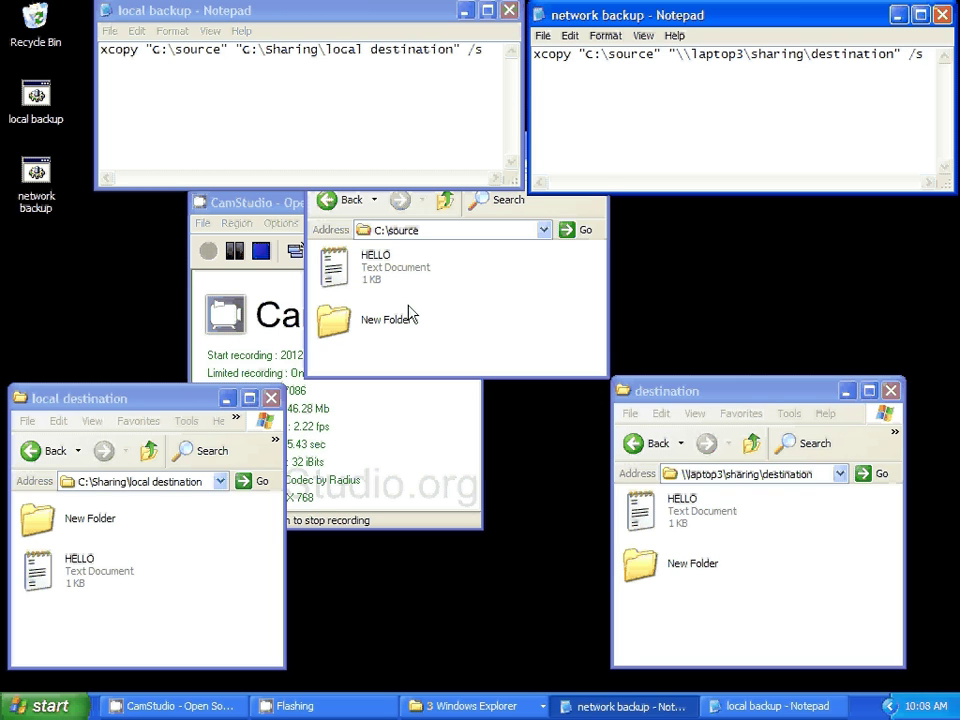
- Append /y to both the local and network backup commands and save each file
{"action": "left_click", "coordinate": [493, 62]}
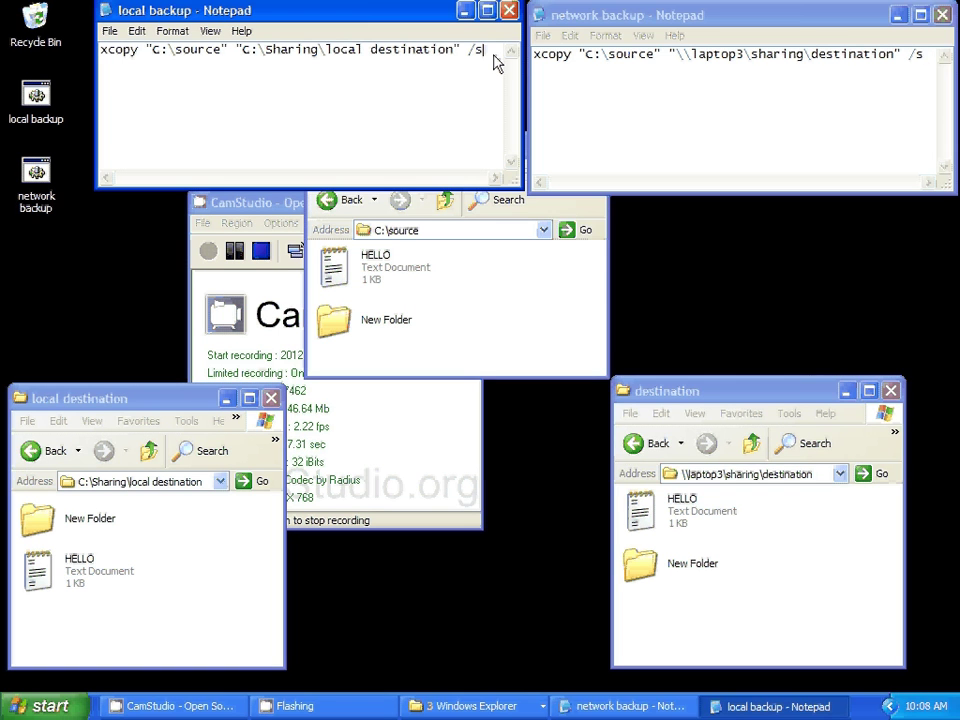
{"action": "type", "text": "/y"}
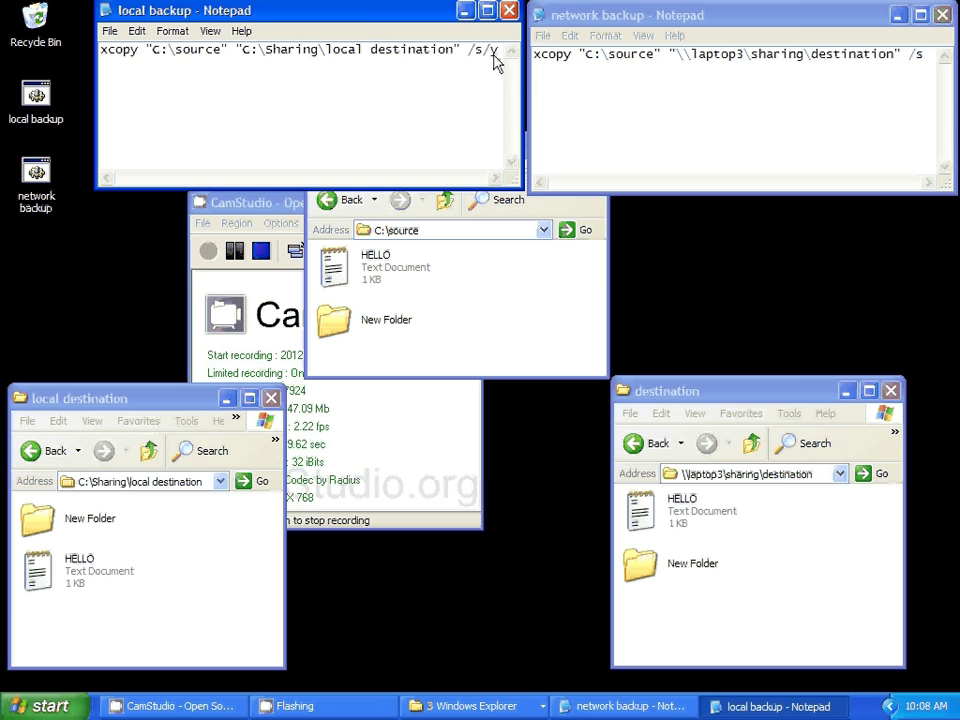
{"action": "left_click", "coordinate": [924, 64]}
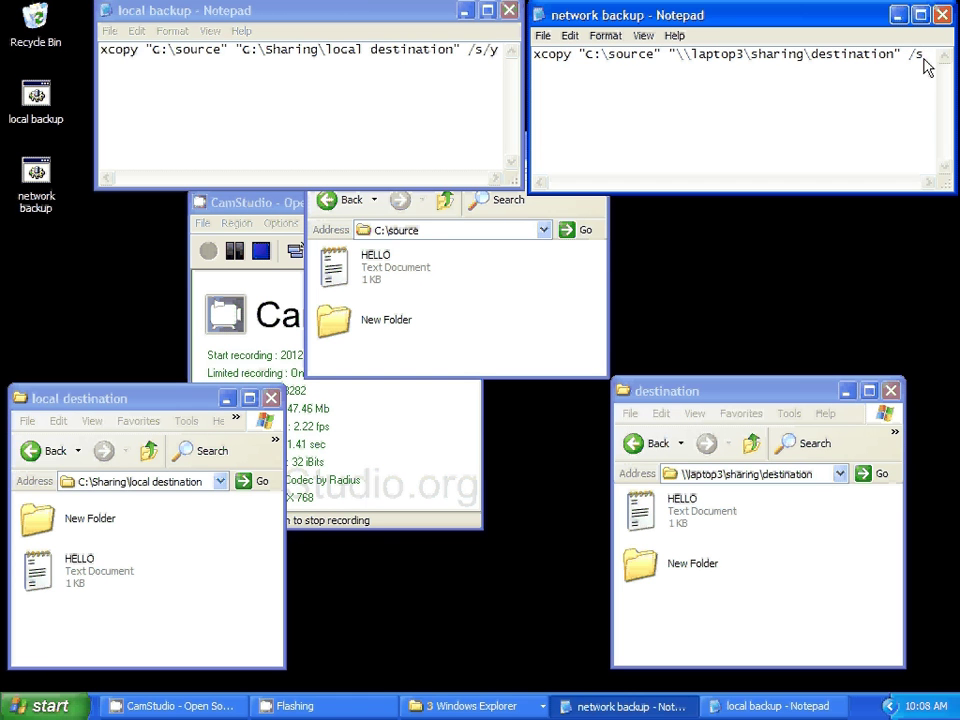
{"action": "type", "text": "/y"}
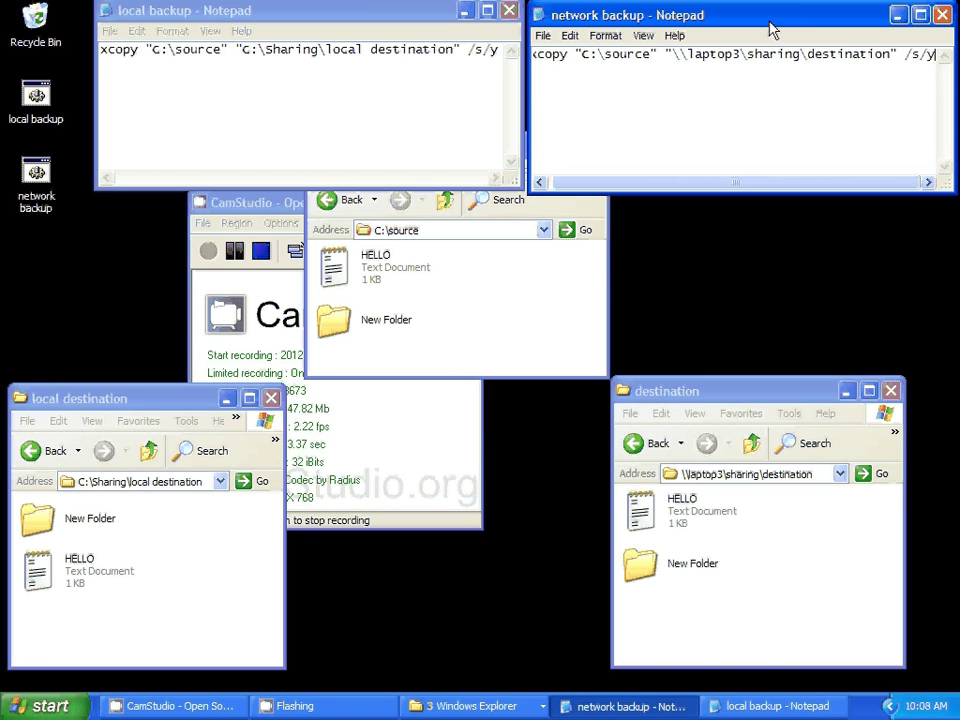
{"action": "left_click", "coordinate": [542, 35]}
{"action": "left_click", "coordinate": [540, 87]}
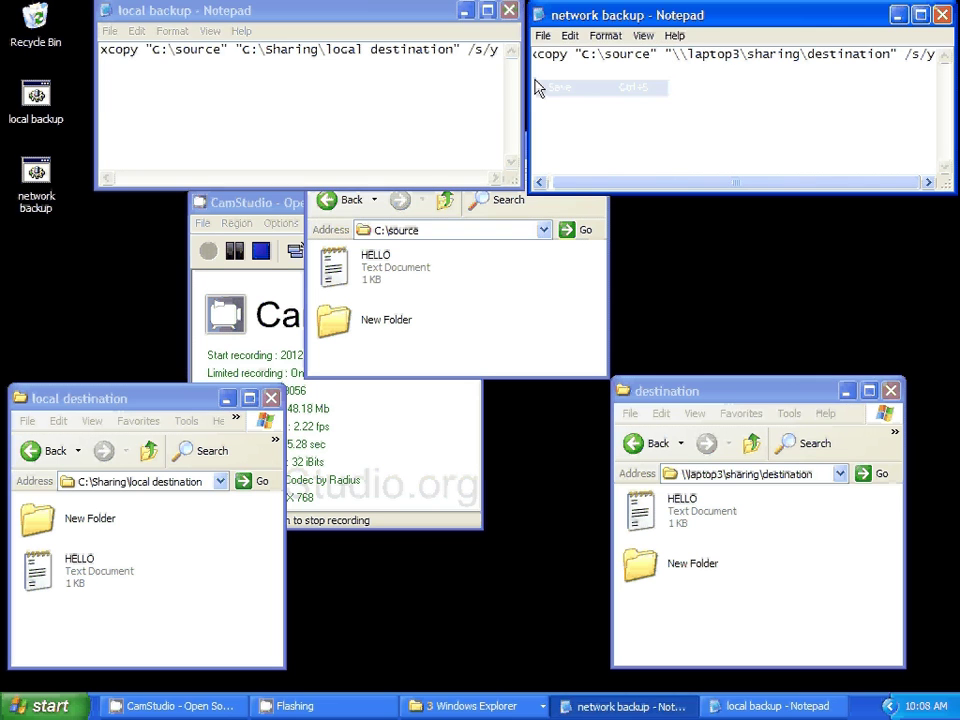
{"action": "left_click", "coordinate": [110, 31]}
{"action": "left_click", "coordinate": [122, 82]}
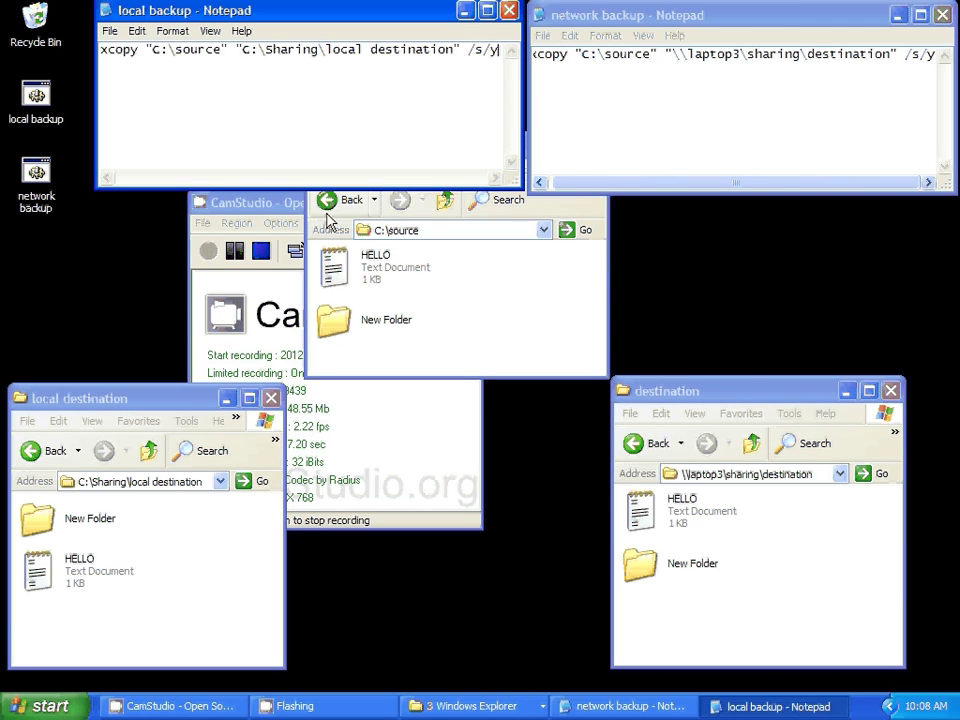
- Add 'and tomorrow' to the source HELLO text file and save it
{"action": "double_click", "coordinate": [368, 272]}
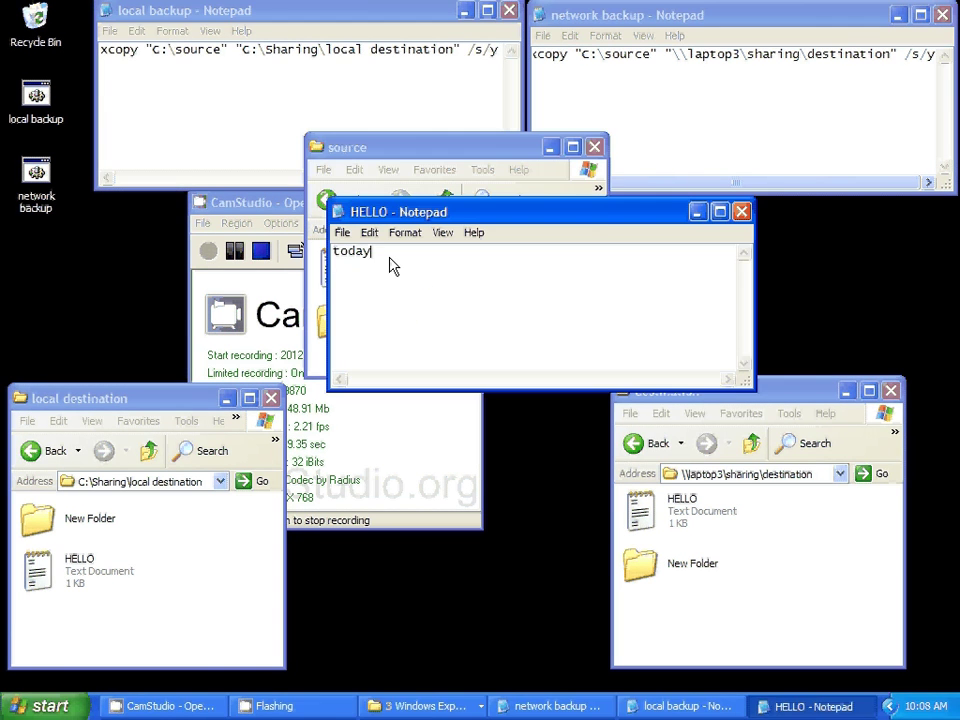
{"action": "type", "text": "and tomorrow"}
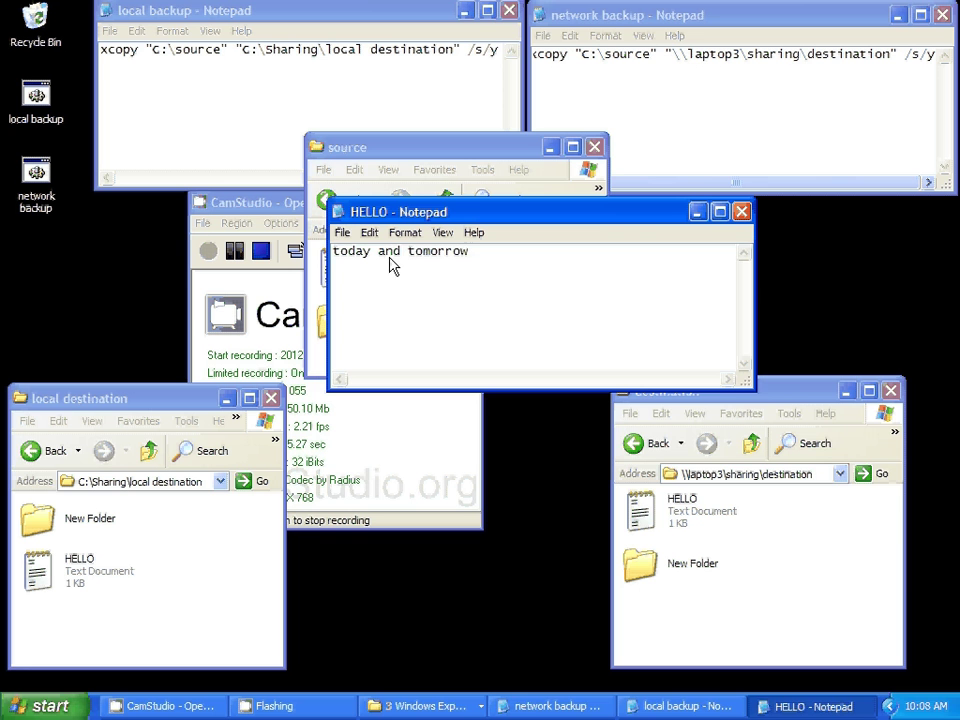
{"action": "left_click", "coordinate": [341, 232]}
{"action": "left_click", "coordinate": [357, 281]}
{"action": "left_click", "coordinate": [740, 211]}
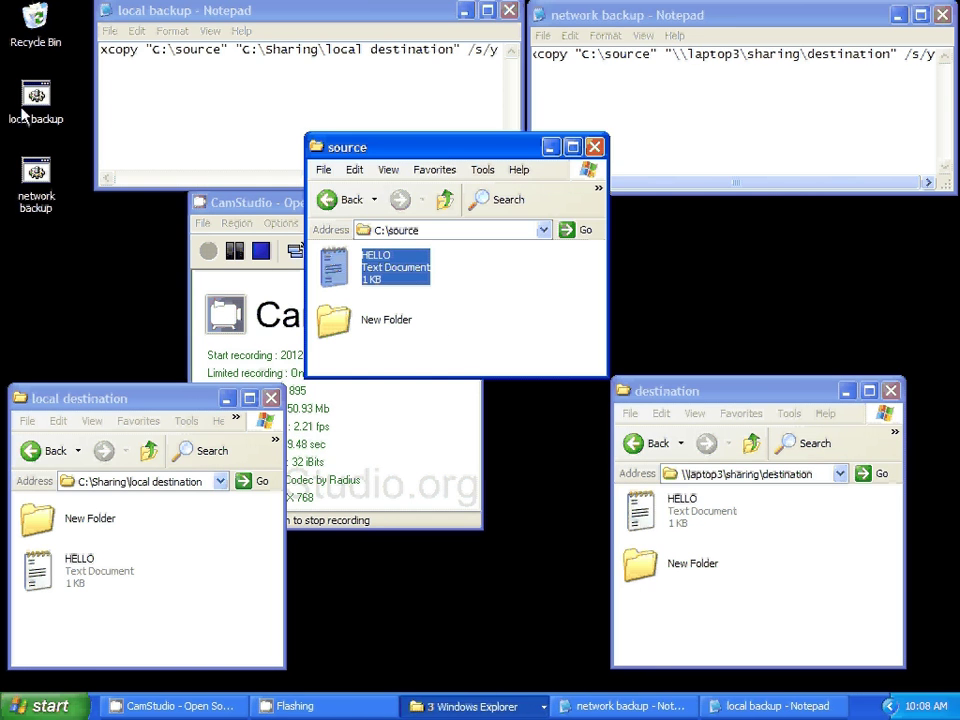
- Rerun local backup and open the local and network HELLO copies to verify the new text
{"action": "double_click", "coordinate": [52, 93]}
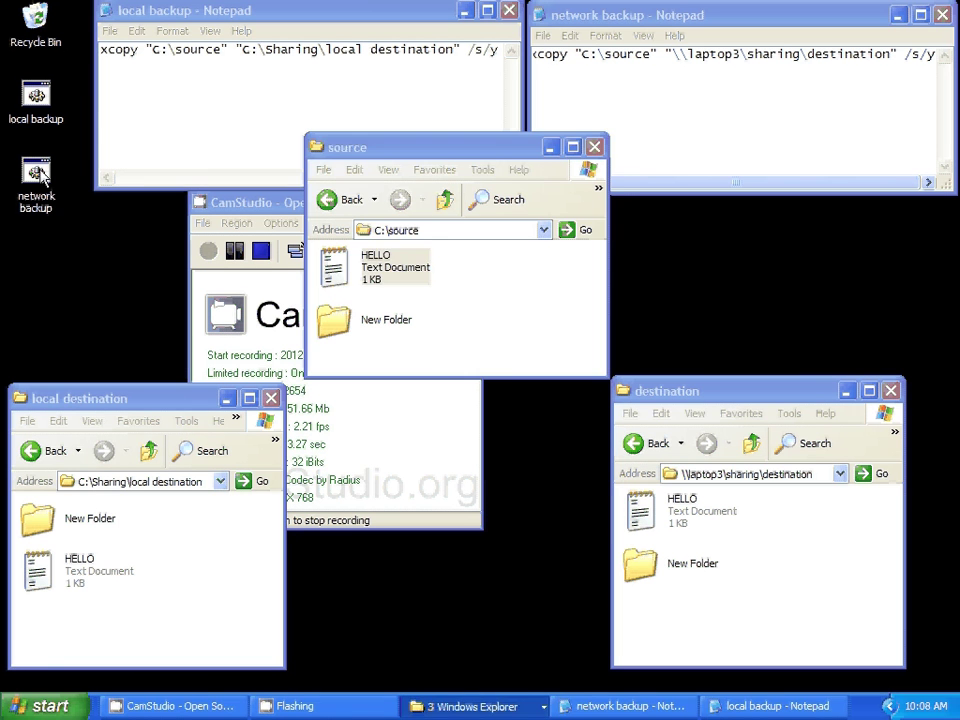
{"action": "double_click", "coordinate": [37, 570]}
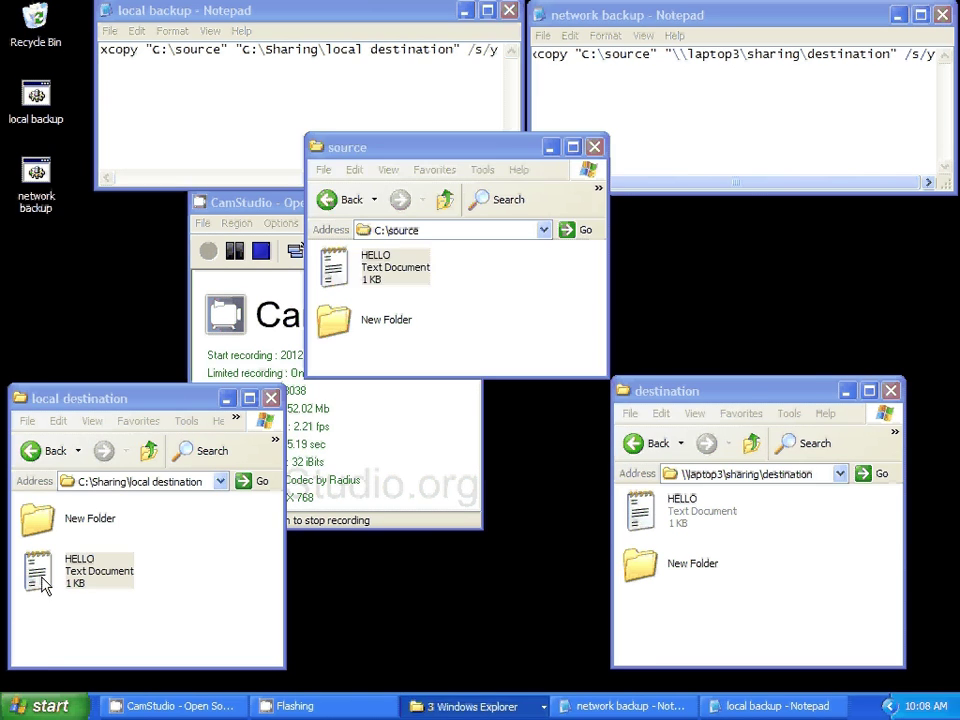
{"action": "left_click", "coordinate": [741, 211]}
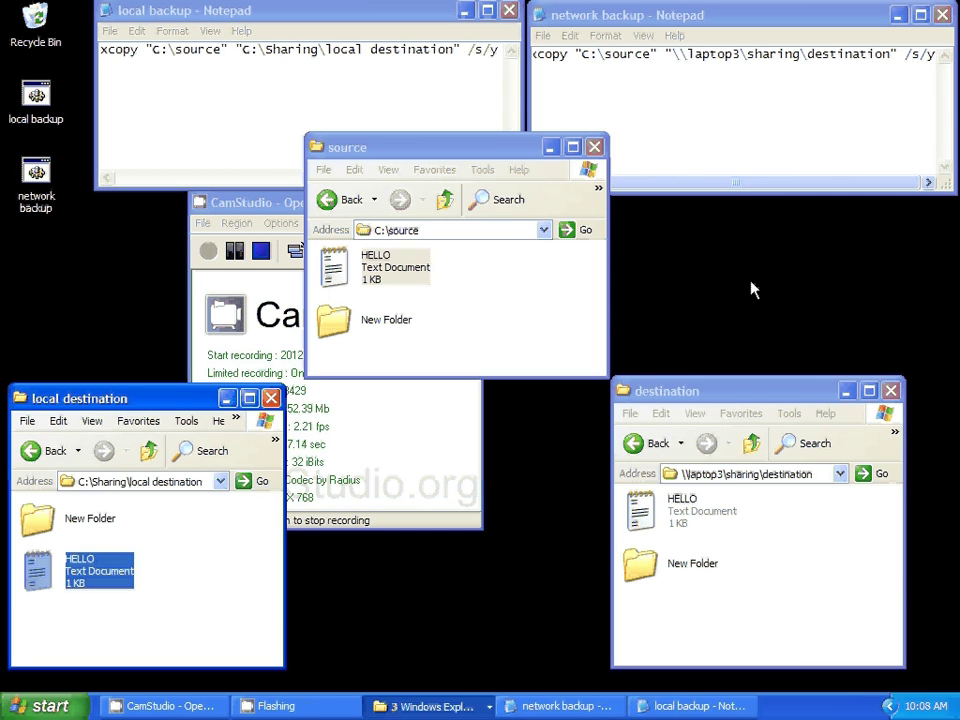
{"action": "double_click", "coordinate": [646, 524]}
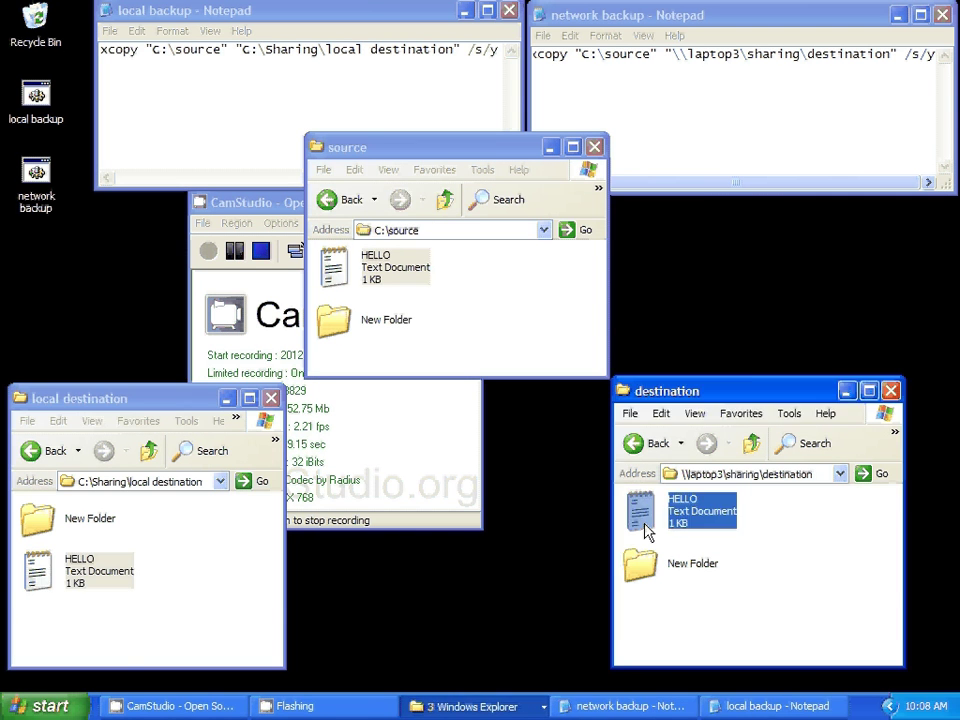
{"action": "left_click", "coordinate": [741, 211]}
- Close the three test folder windows and both backup batch files in Notepad
{"action": "left_click", "coordinate": [270, 398]}
{"action": "left_click", "coordinate": [593, 146]}
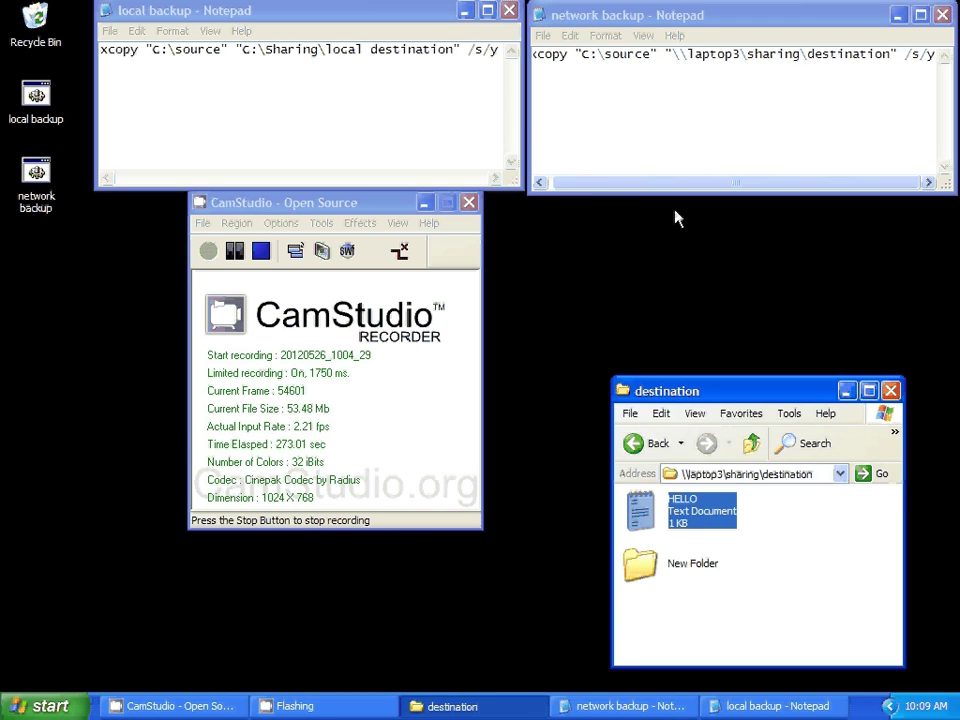
{"action": "left_click", "coordinate": [890, 390]}
{"action": "left_click", "coordinate": [942, 15]}
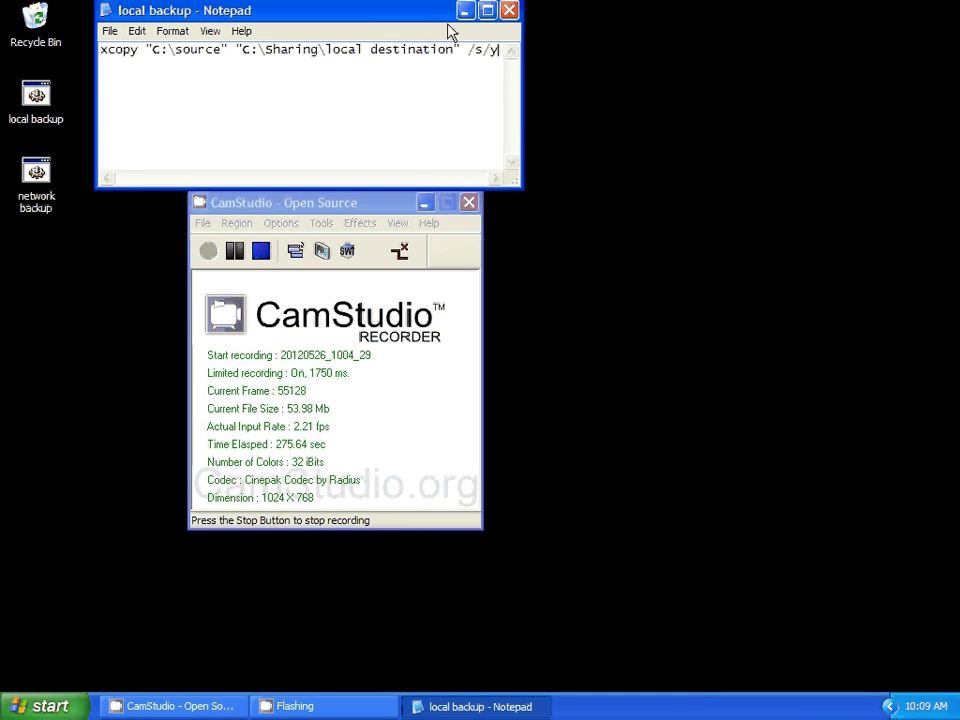
{"action": "left_click", "coordinate": [509, 10]}
- Open the Scheduled Tasks folder through Control Panel from the Start menu
{"action": "key", "text": "super"}
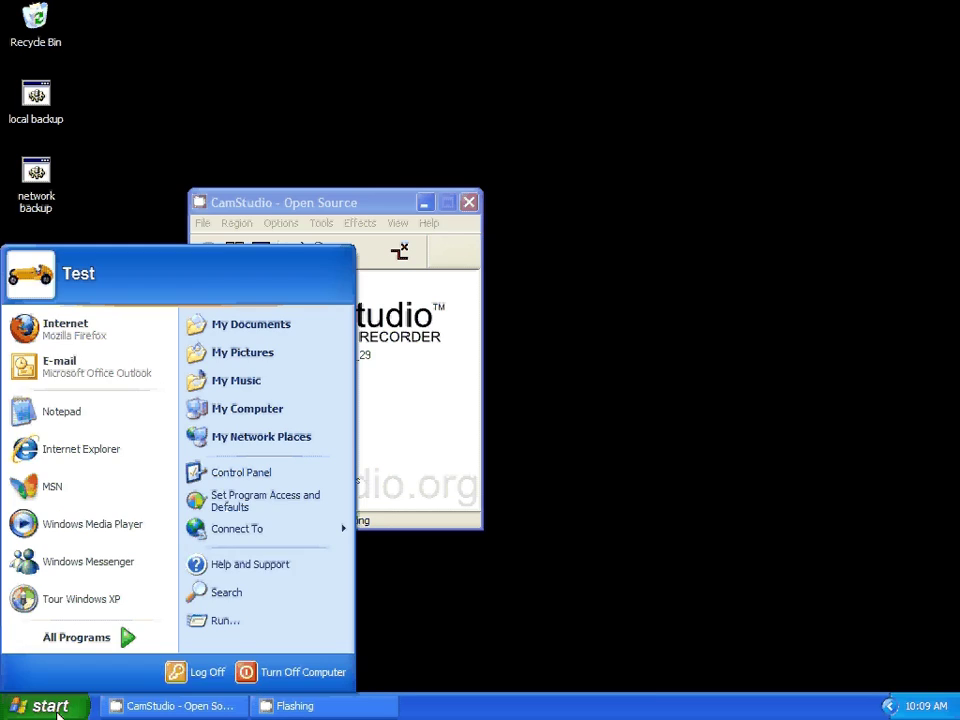
{"action": "left_click", "coordinate": [252, 473]}
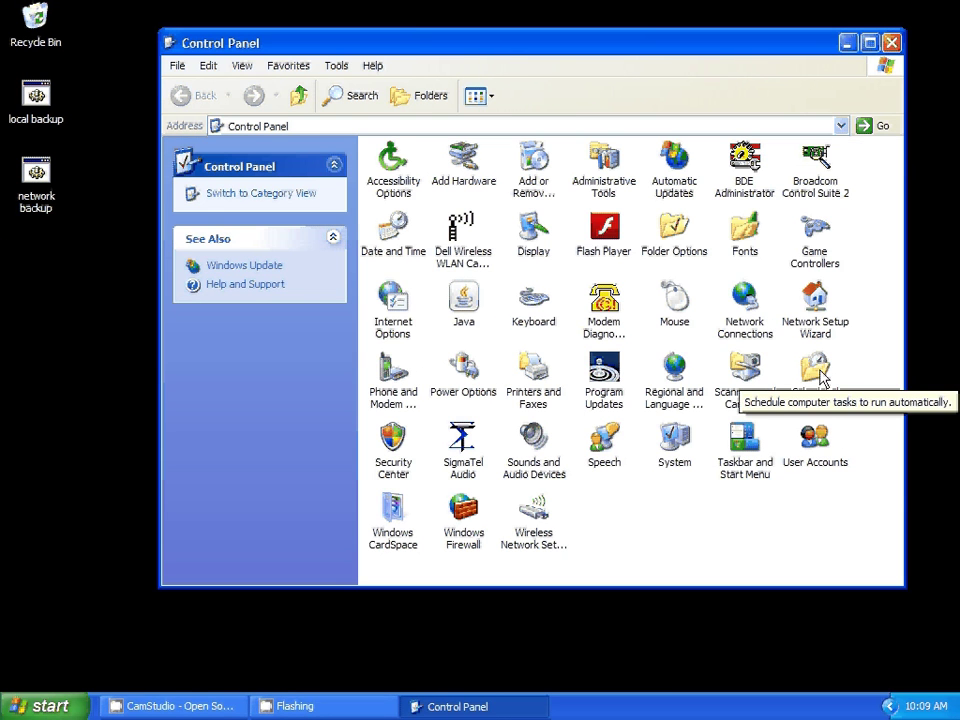
{"action": "double_click", "coordinate": [818, 374]}
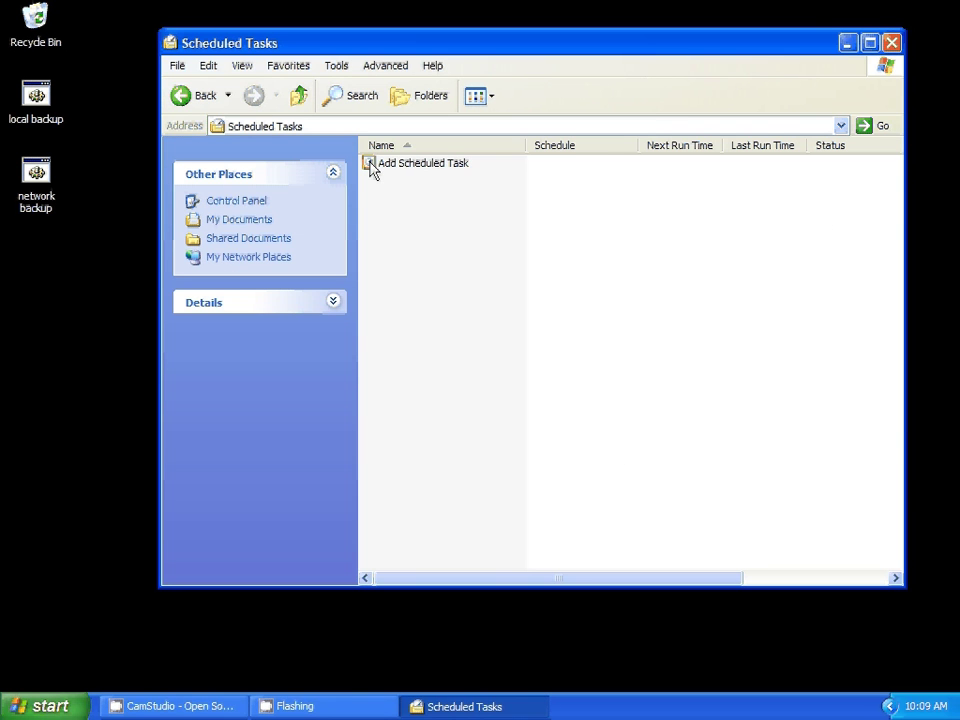
- Add a scheduled task and pick the 'network backup' batch file from the Desktop as its program
{"action": "double_click", "coordinate": [371, 166]}
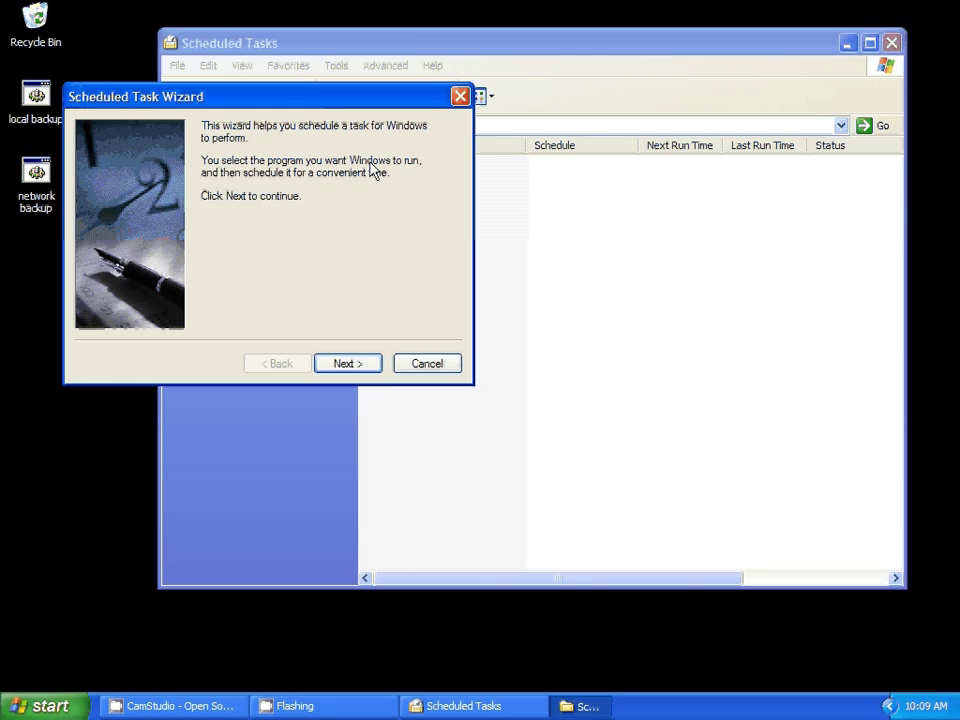
{"action": "left_click", "coordinate": [369, 368]}
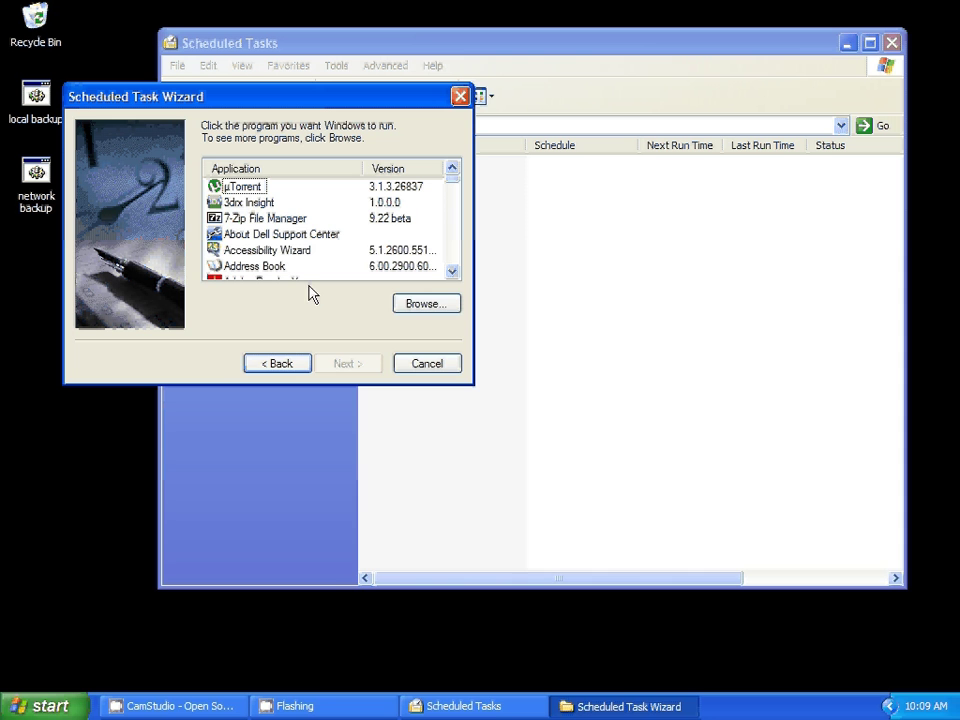
{"action": "left_click", "coordinate": [417, 302]}
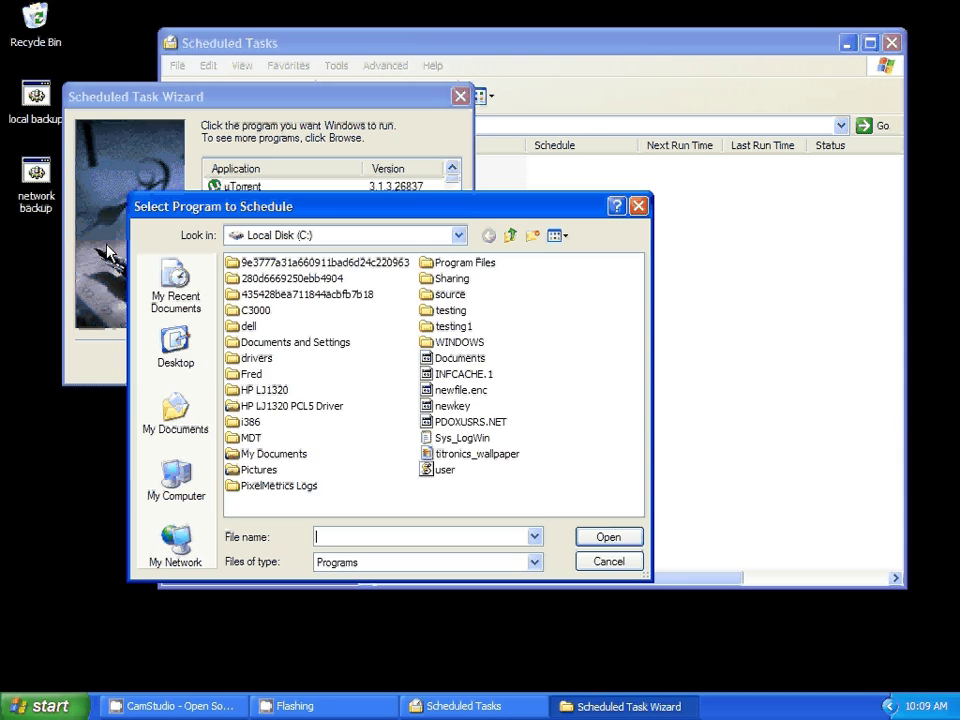
{"action": "left_click", "coordinate": [195, 355]}
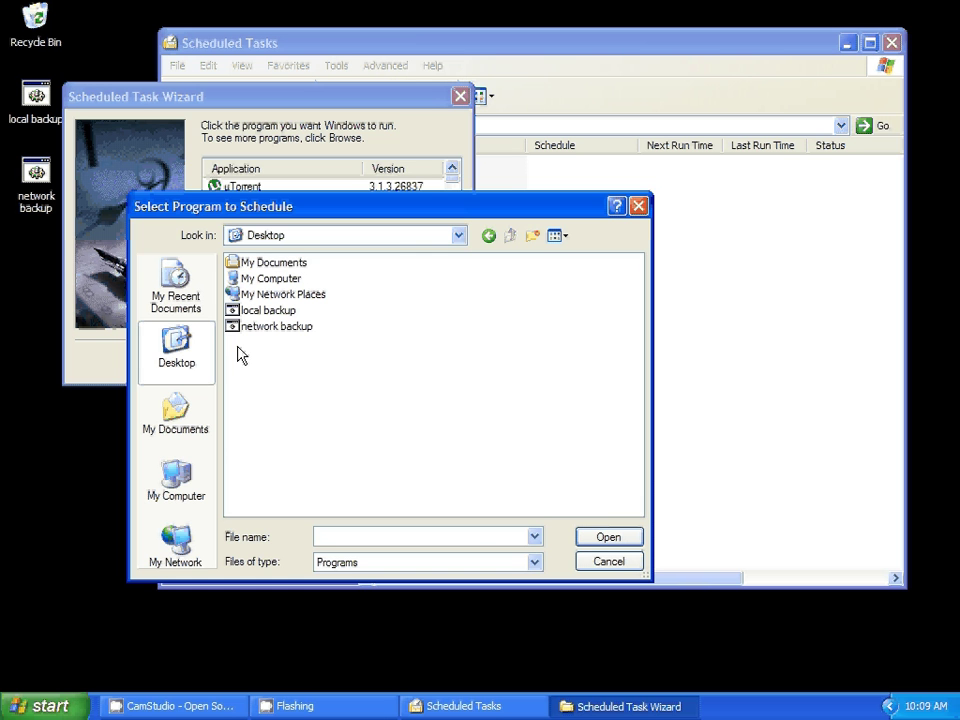
{"action": "double_click", "coordinate": [244, 327]}
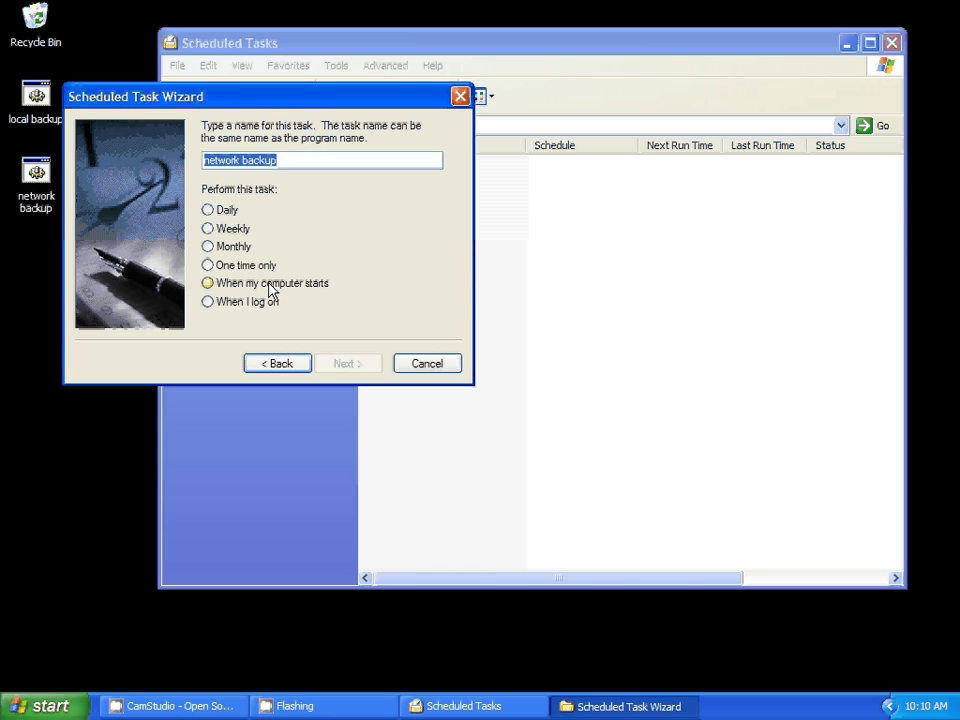
- Set the network backup task to run 'When I log on'
{"action": "left_click", "coordinate": [270, 289]}
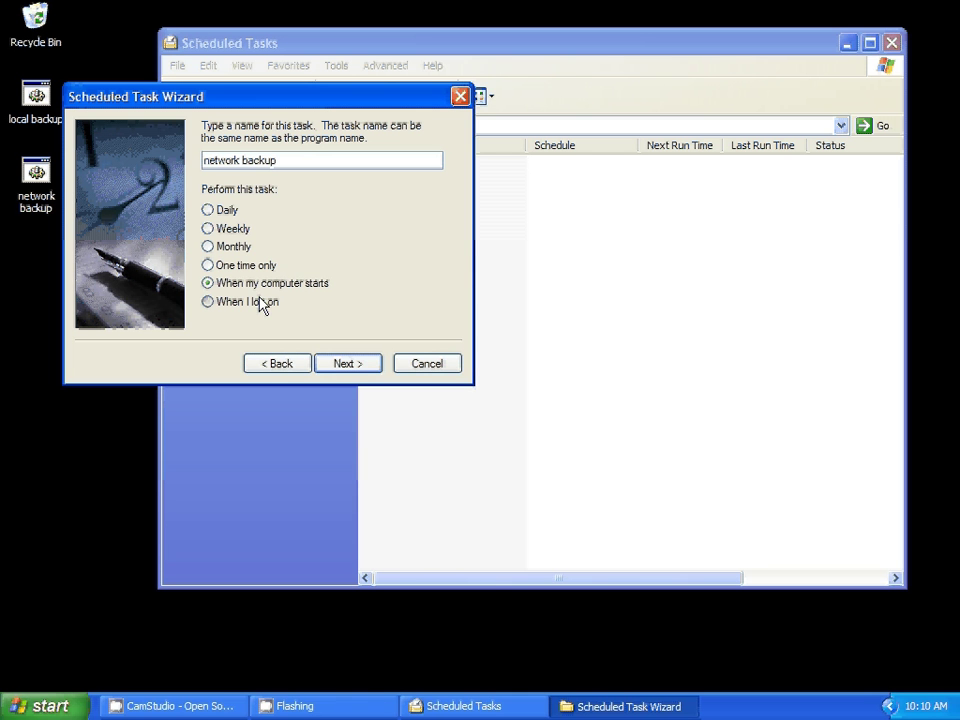
{"action": "left_click", "coordinate": [262, 301]}
{"action": "left_click", "coordinate": [372, 366]}
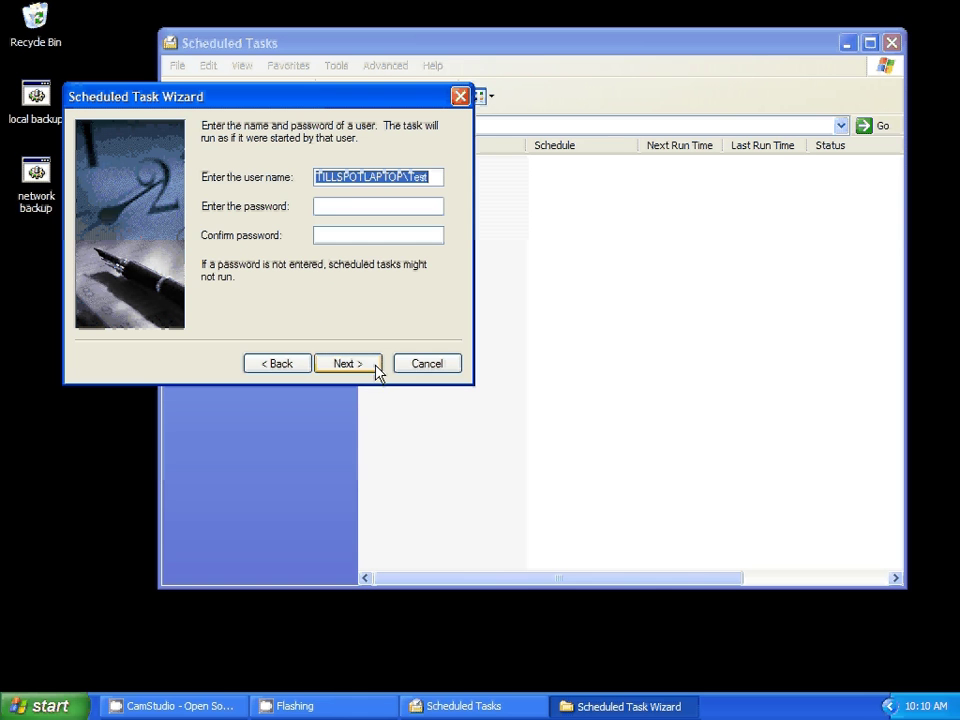
- Enter and confirm the account password, then finish creating the task
{"action": "left_click", "coordinate": [357, 209]}
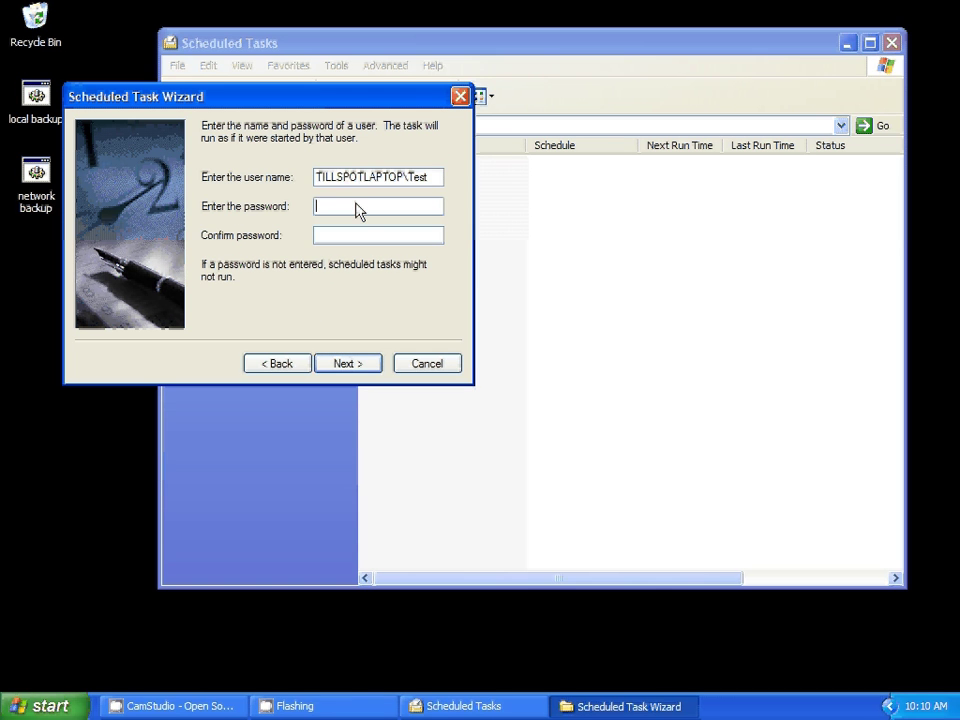
{"action": "type", "text": "******"}
{"action": "key", "text": "Tab"}
{"action": "type", "text": "******"}
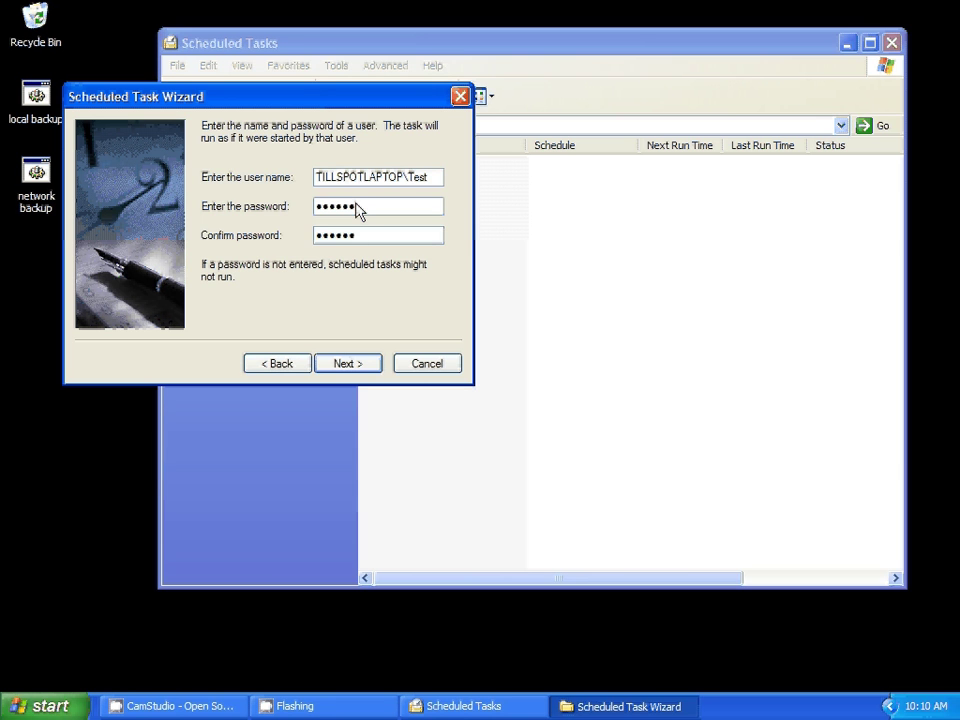
{"action": "left_click", "coordinate": [376, 364]}
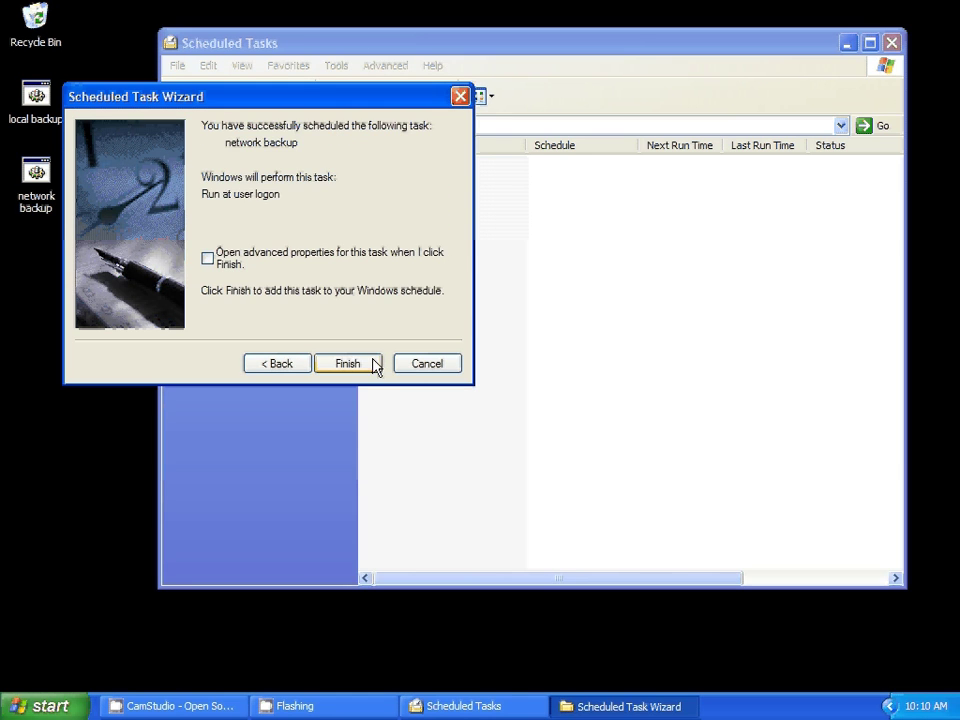
{"action": "left_click", "coordinate": [348, 363]}
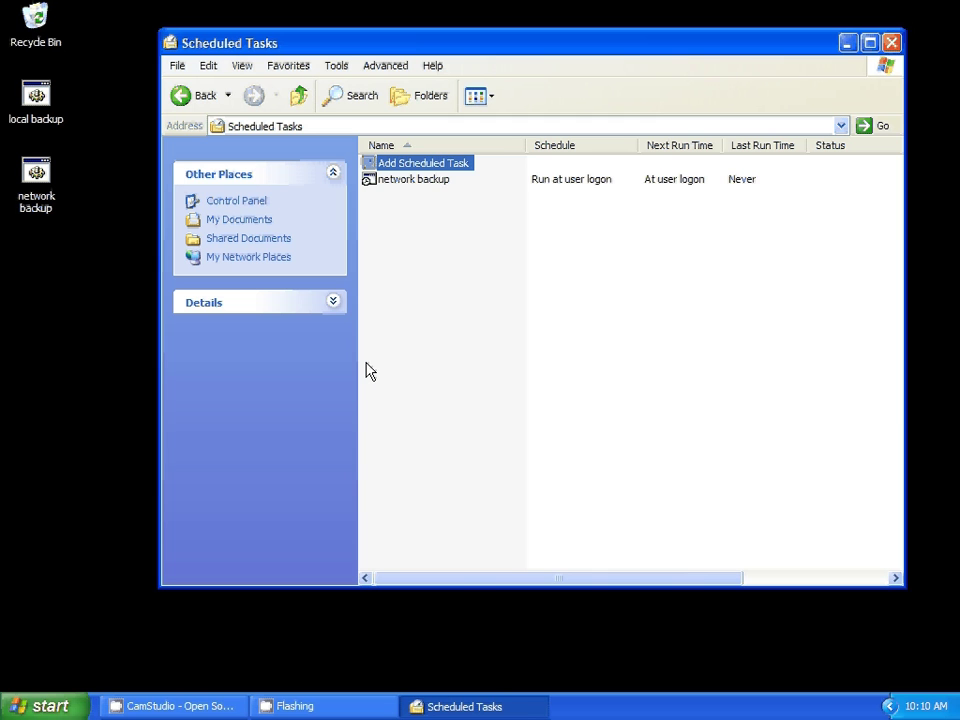